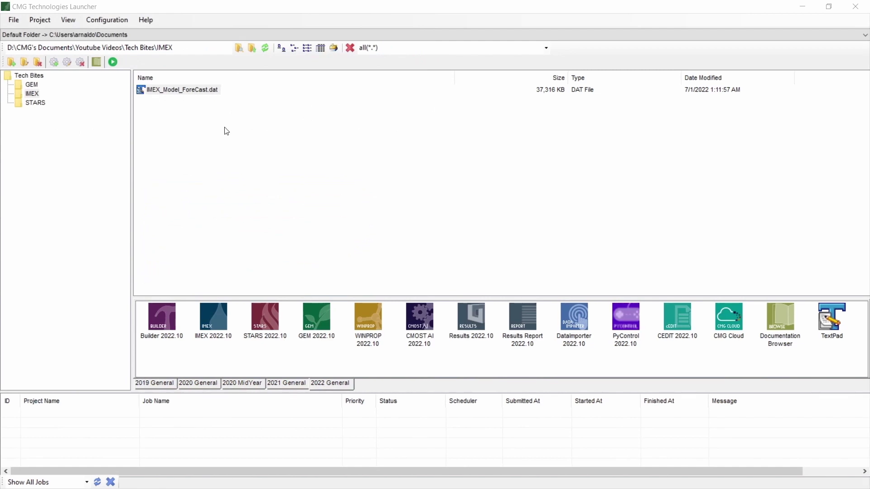
# Step: Open IMEX_Model_ForeCast.dat in Builder and select the black oil model entry in the component properties
pyautogui.moveTo(172, 92); pyautogui.dragTo(160, 312)
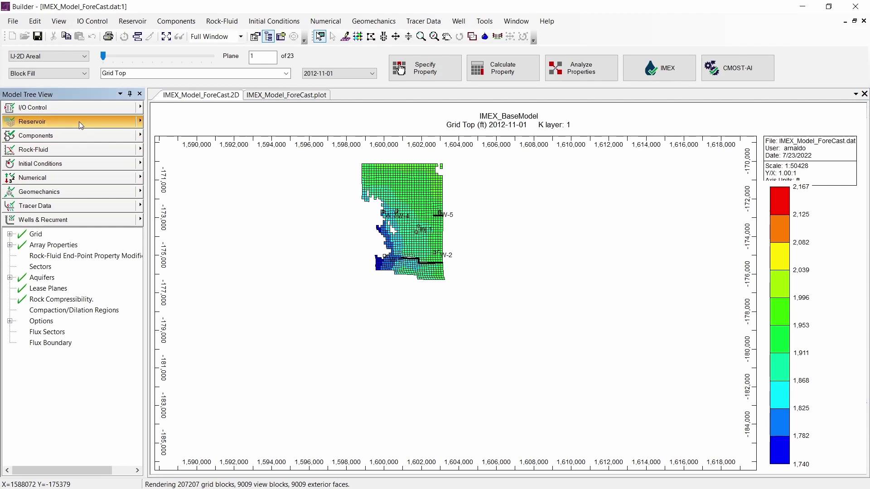
pyautogui.click(73, 135)
pyautogui.click(113, 249)
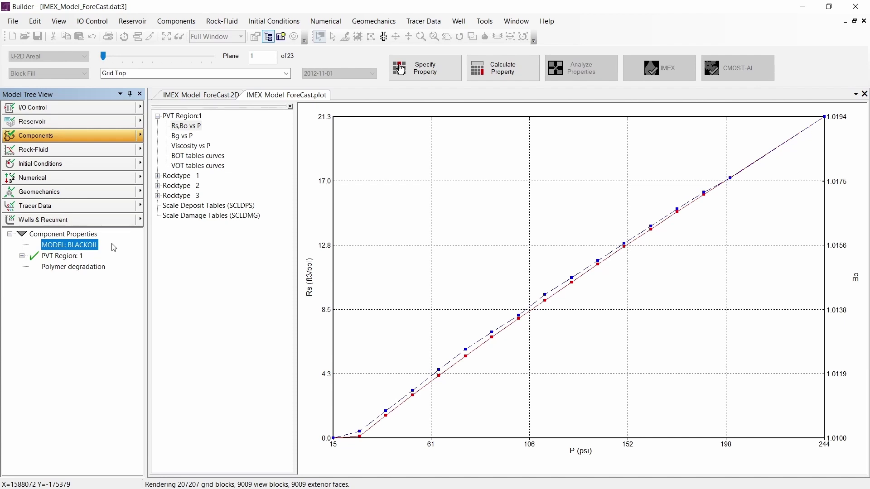
# Step: Start the component Process Wizard, choose the Polymer injection process and continue to the polymer model data
pyautogui.click(141, 136)
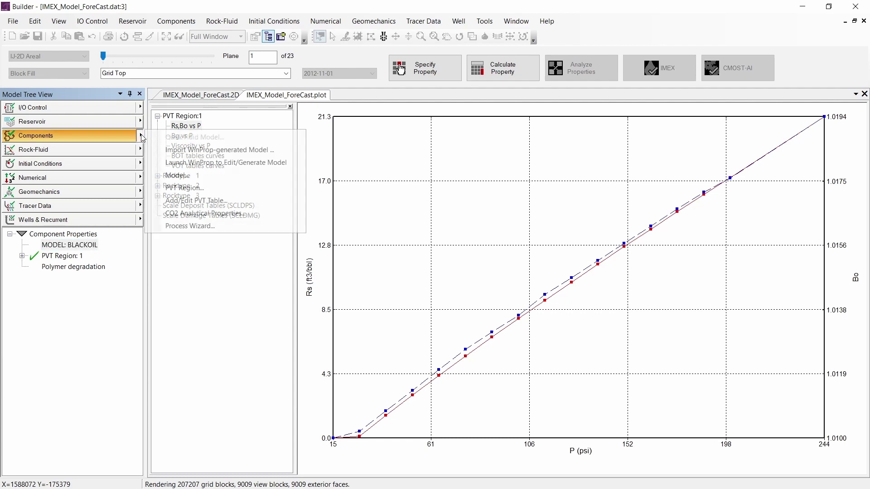
pyautogui.click(206, 226)
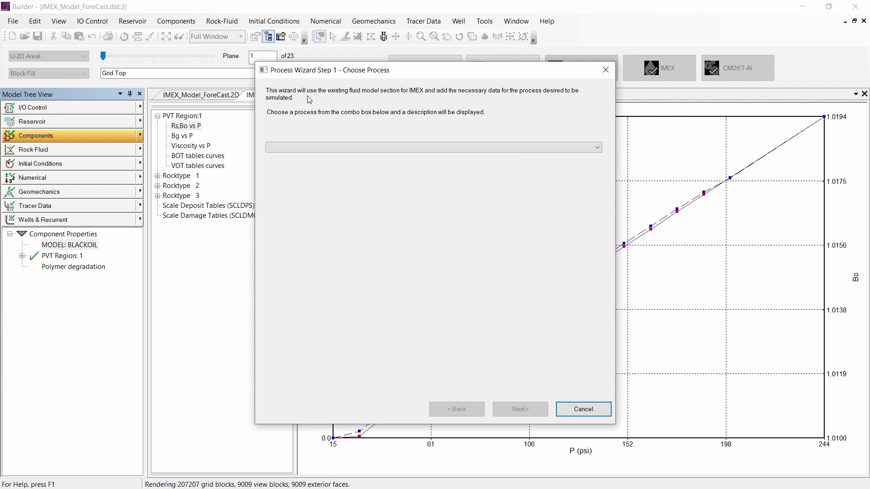
pyautogui.click(281, 146)
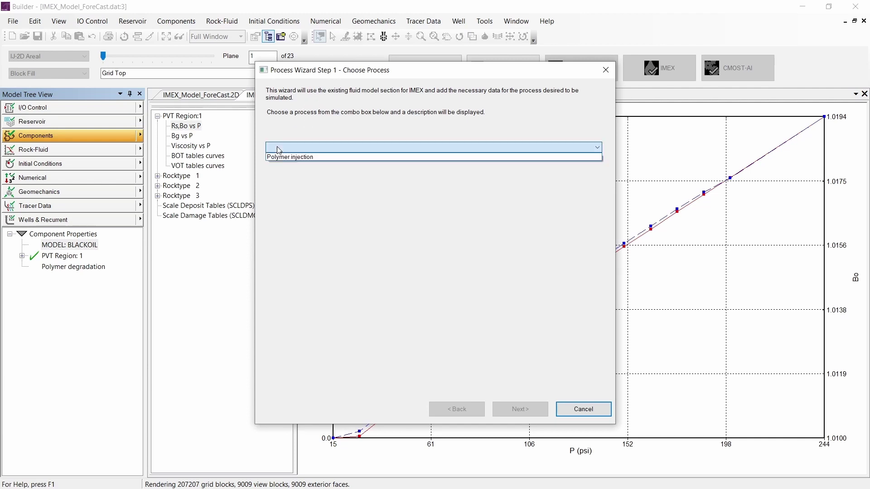
pyautogui.click(301, 157)
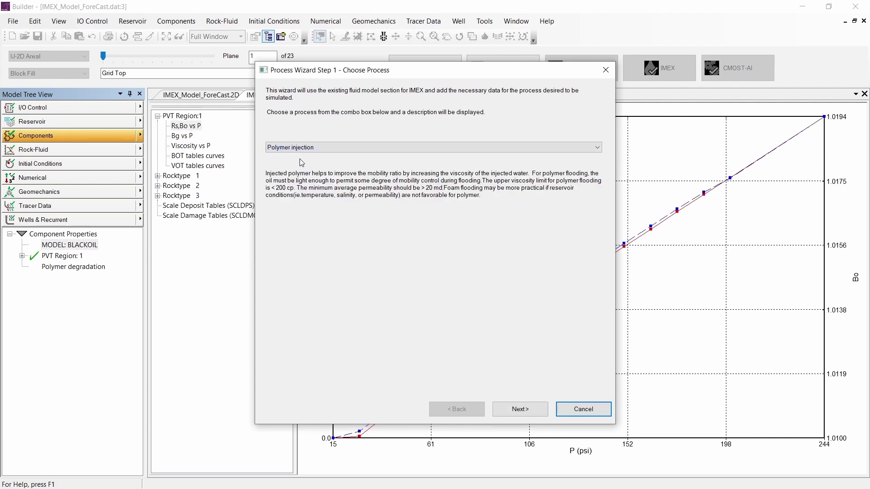
pyautogui.click(521, 410)
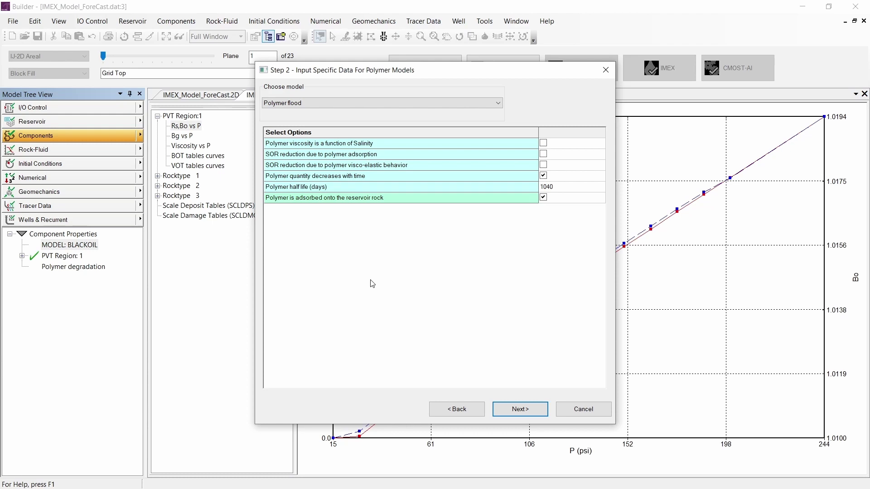
# Step: Disable polymer decrease with time and rock adsorption, and make polymer viscosity a function of salinity with initial reservoir water salinity of 50000 ppm
pyautogui.click(545, 175)
pyautogui.click(546, 187)
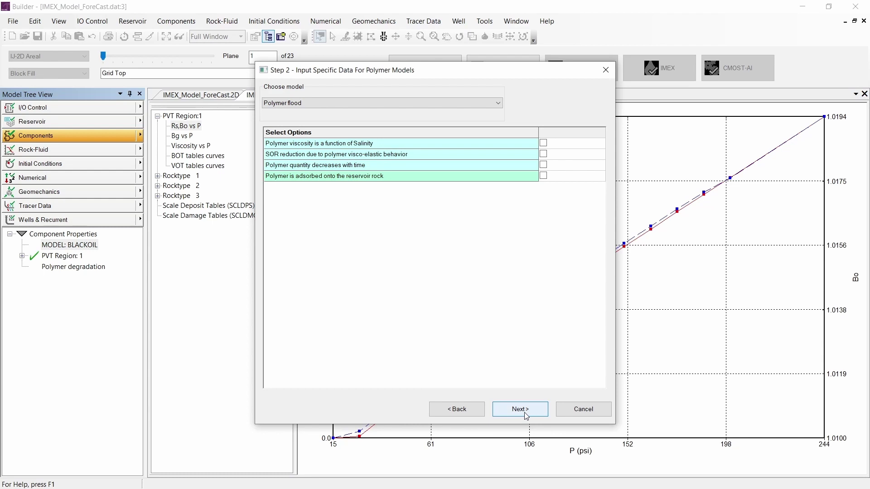
pyautogui.click(544, 143)
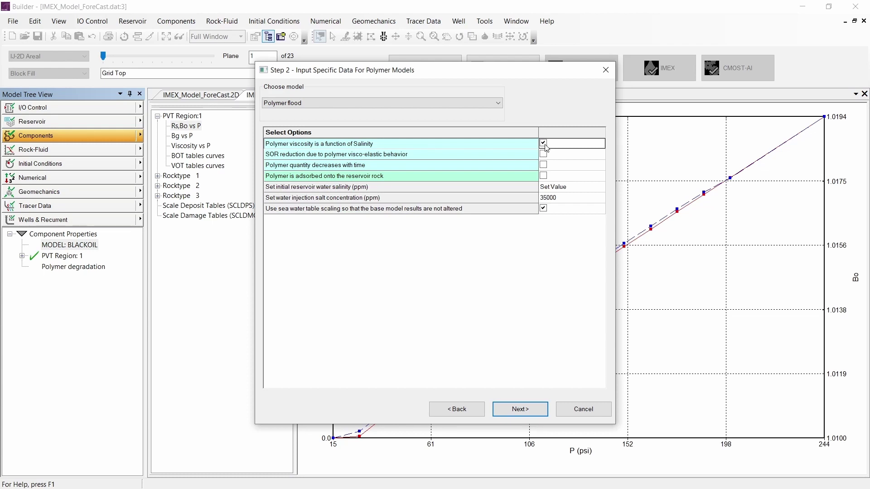
pyautogui.click(573, 187)
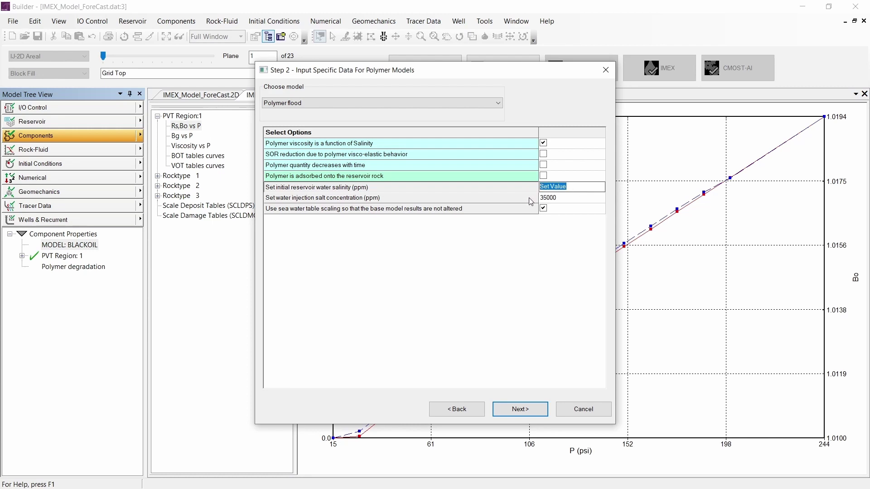
pyautogui.write('50000')
pyautogui.click(286, 201)
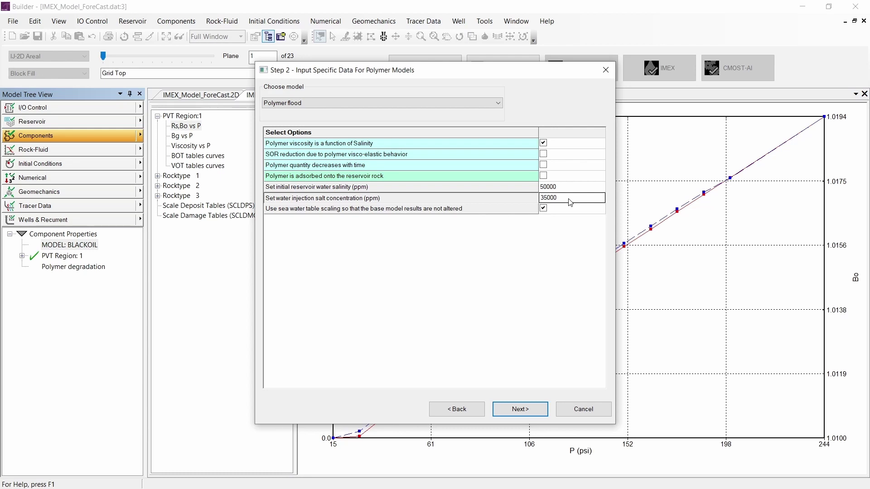
pyautogui.click(435, 213)
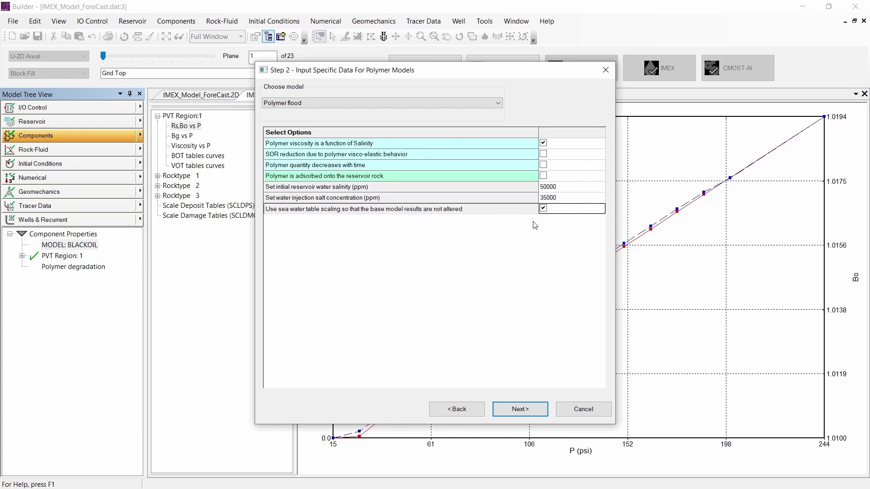
# Step: Enable polymer adsorption onto the reservoir rock, SOR reduction due to visco-elastic behavior and polymer decrease with time, and accept the polymer model options
pyautogui.click(543, 176)
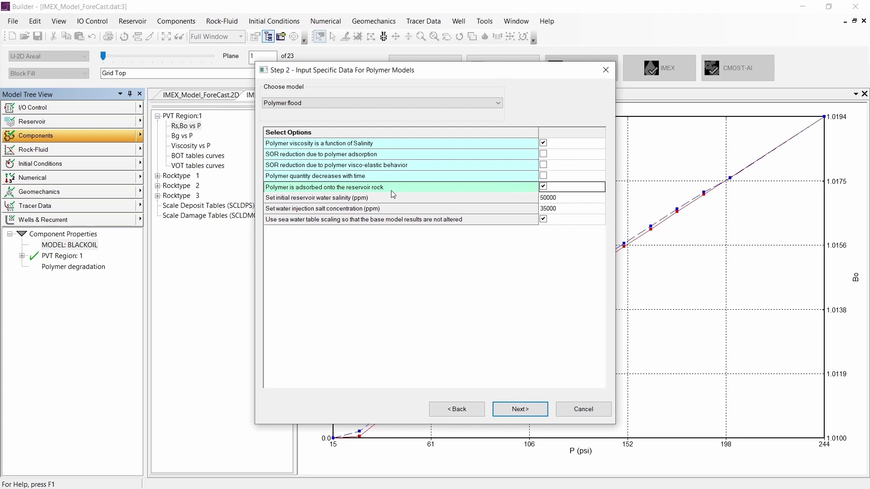
pyautogui.click(328, 157)
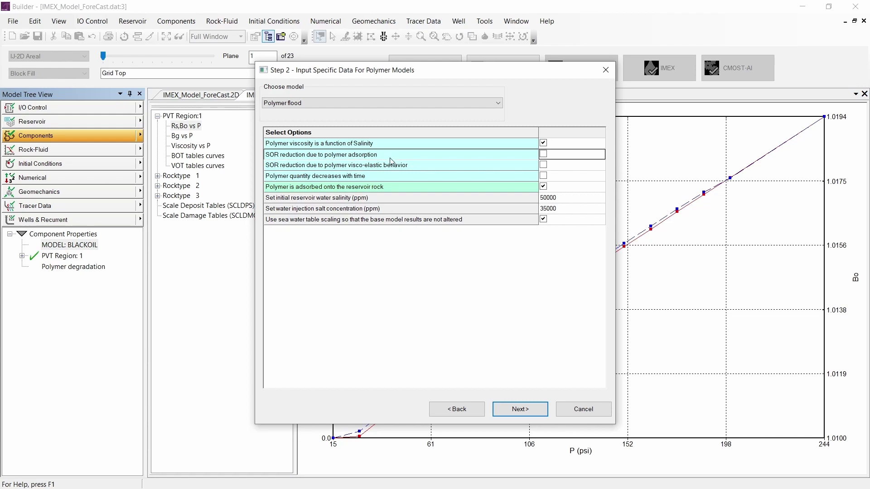
pyautogui.click(359, 167)
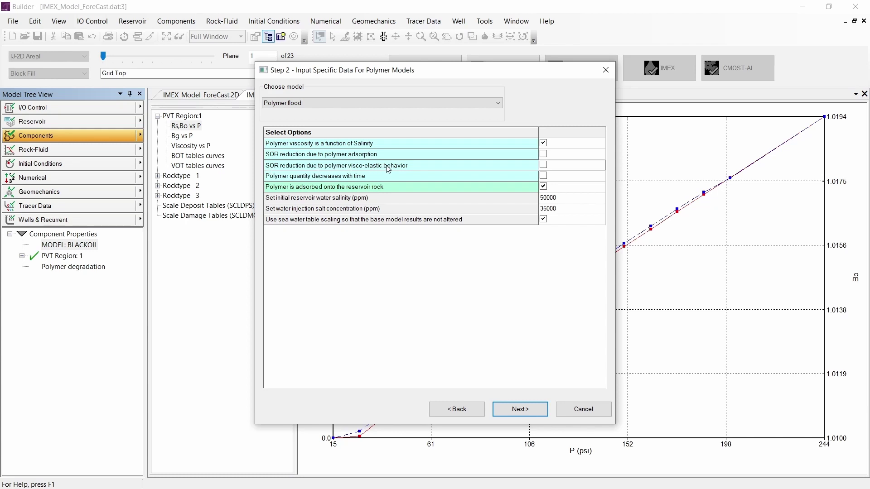
pyautogui.click(551, 168)
pyautogui.click(543, 176)
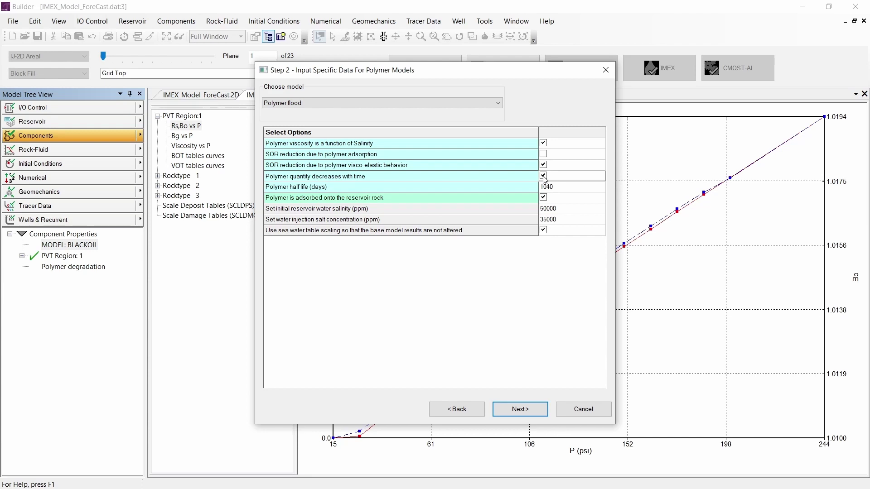
pyautogui.click(285, 189)
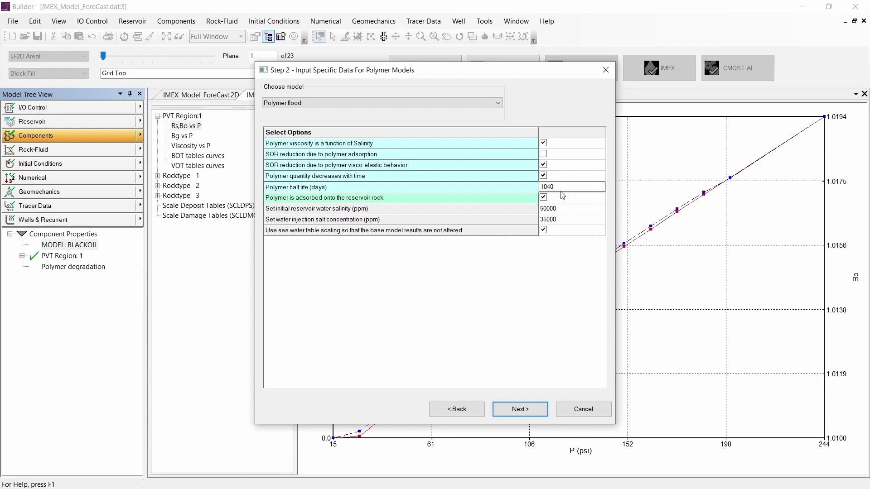
pyautogui.click(526, 410)
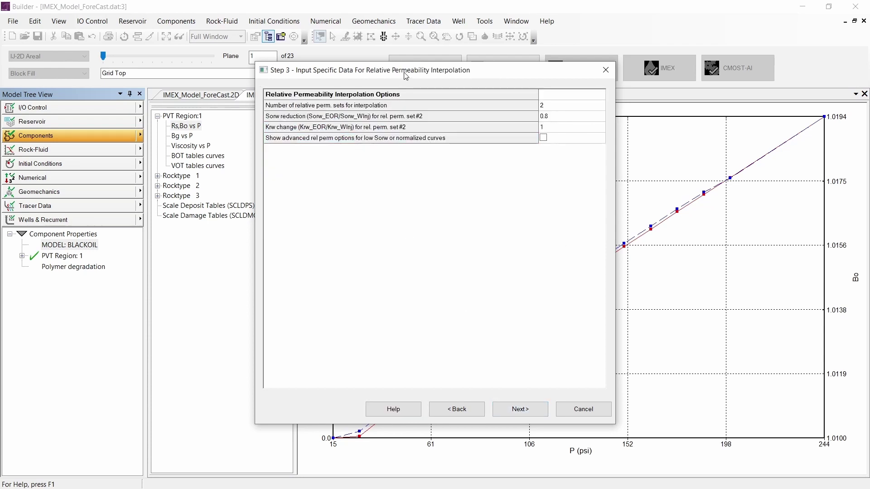
# Step: Review the number of sets, Sorw reduction and Krw change for relative permeability interpolation, and accept them
pyautogui.click(567, 109)
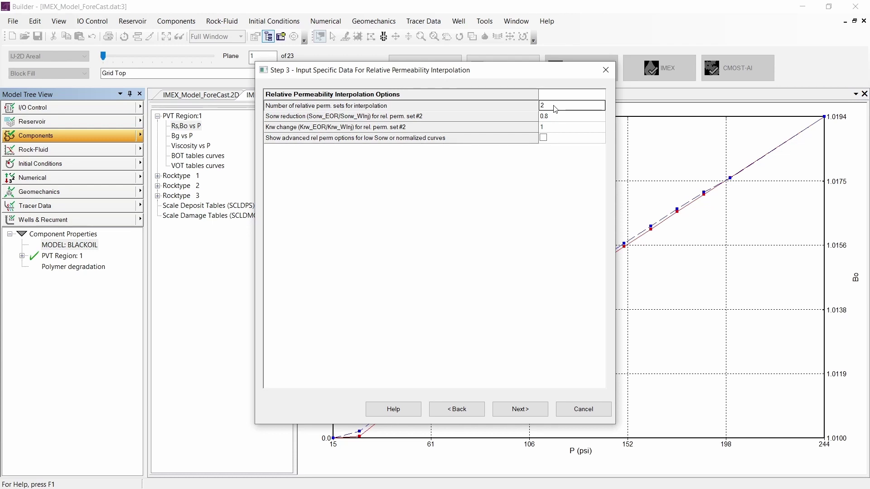
pyautogui.click(272, 119)
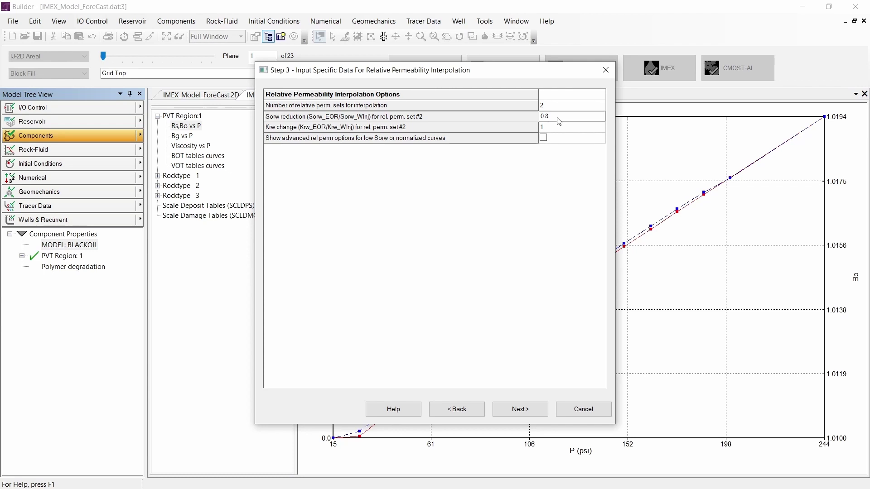
pyautogui.click(558, 132)
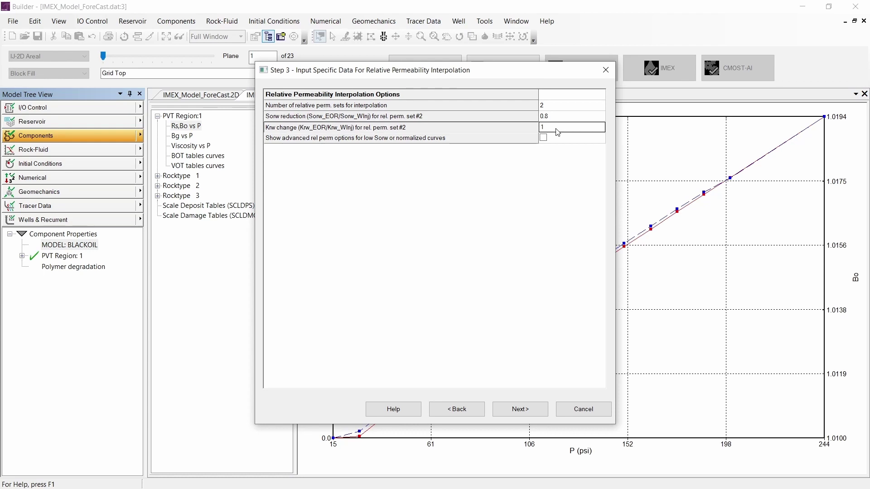
pyautogui.click(525, 405)
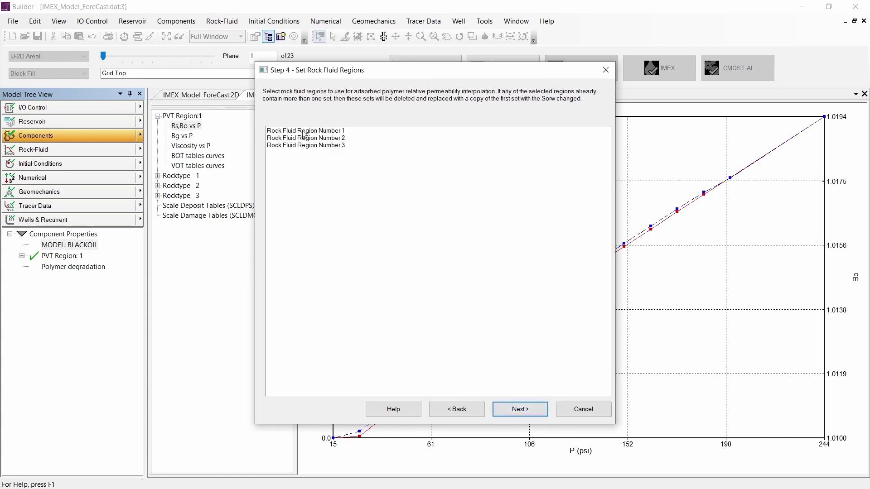
# Step: Assign Rock Fluid Regions 1, 2 and 3 to the adsorbed polymer relative permeability interpolation
pyautogui.click(305, 133)
pyautogui.keyDown('shift'); pyautogui.click(293, 146); pyautogui.keyUp('shift')
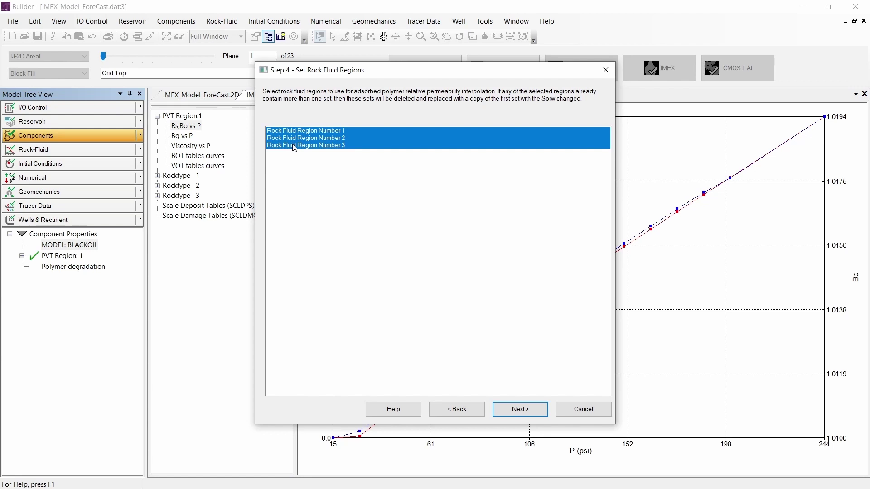
pyautogui.click(519, 411)
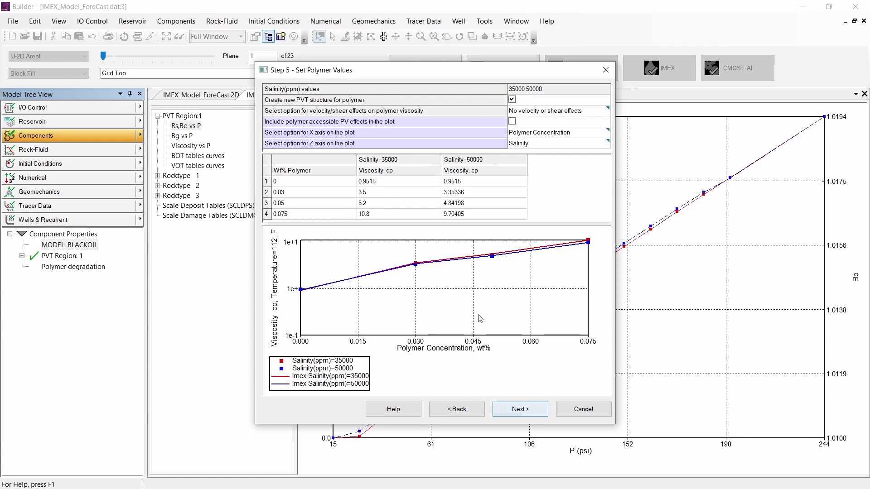
# Step: Examine the table of viscosity against polymer weight percent for the two salinity values
pyautogui.moveTo(390, 184); pyautogui.dragTo(470, 215)
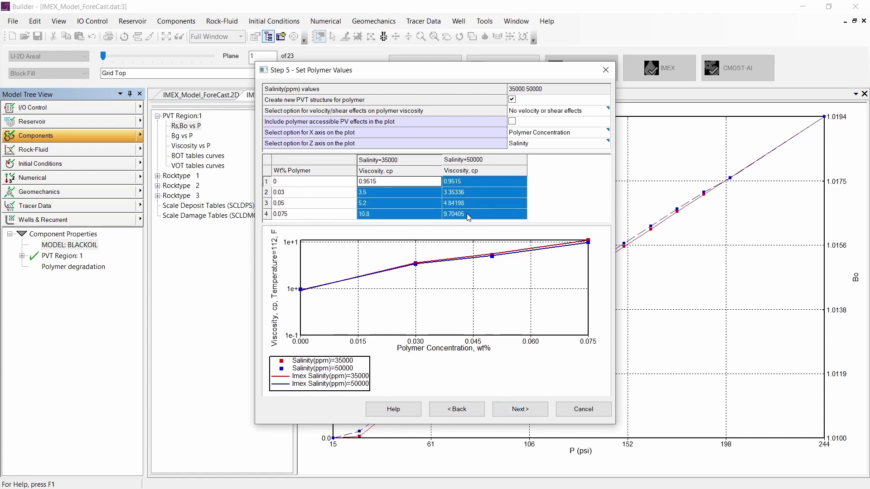
pyautogui.moveTo(304, 182); pyautogui.dragTo(299, 214)
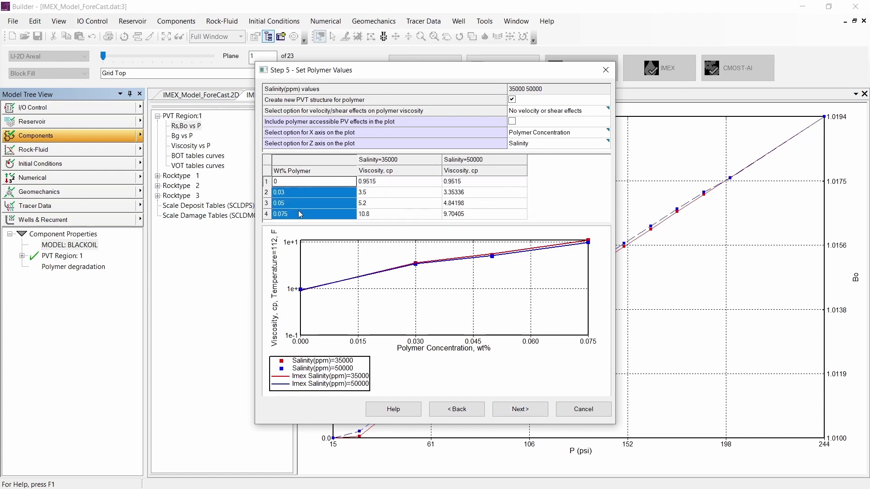
pyautogui.click(386, 160)
pyautogui.click(472, 160)
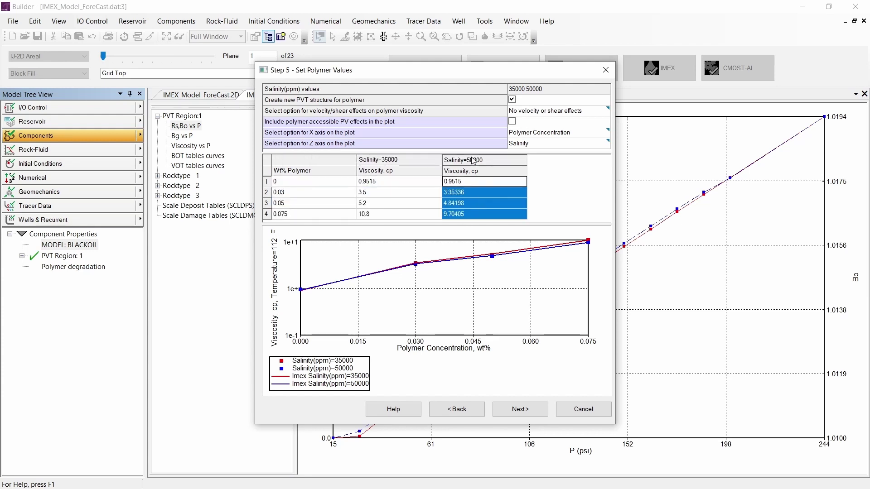
# Step: Set the velocity/shear effects on polymer viscosity to Function of velocity
pyautogui.click(602, 114)
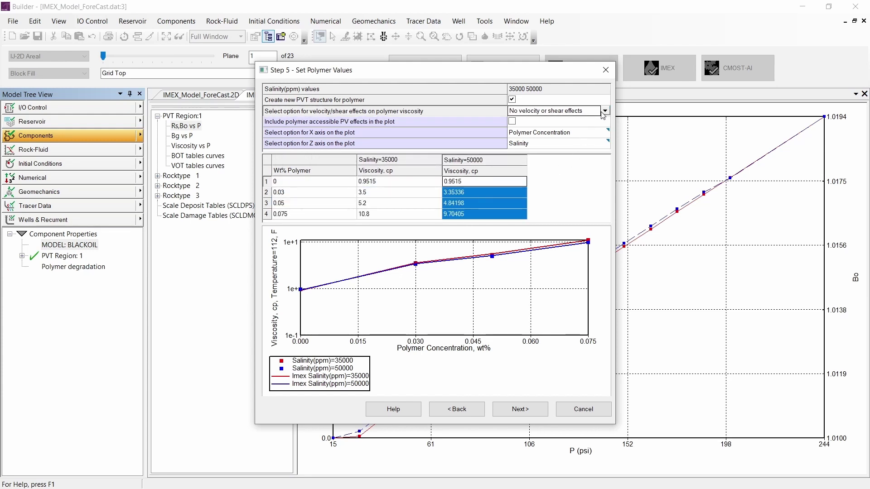
pyautogui.click(605, 111)
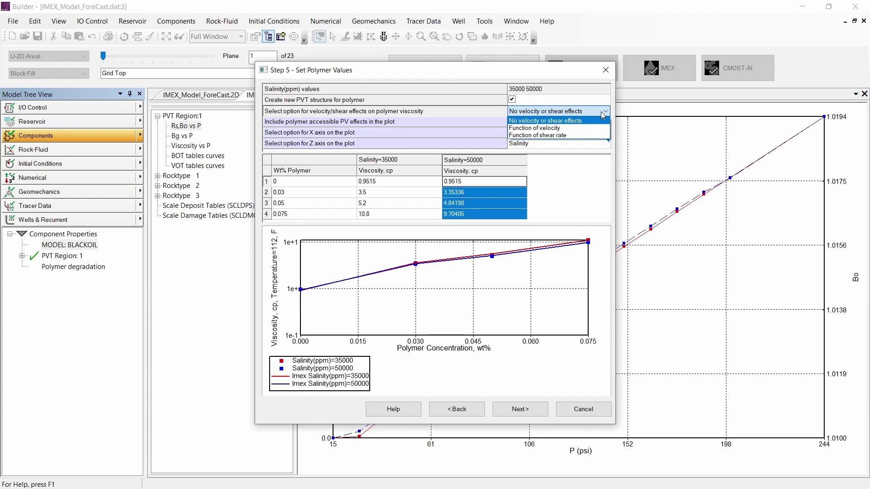
pyautogui.click(558, 129)
# Step: Examine the velocities and viscosities for each polymer concentration in the 35000 ppm salinity table
pyautogui.moveTo(300, 171); pyautogui.dragTo(304, 234)
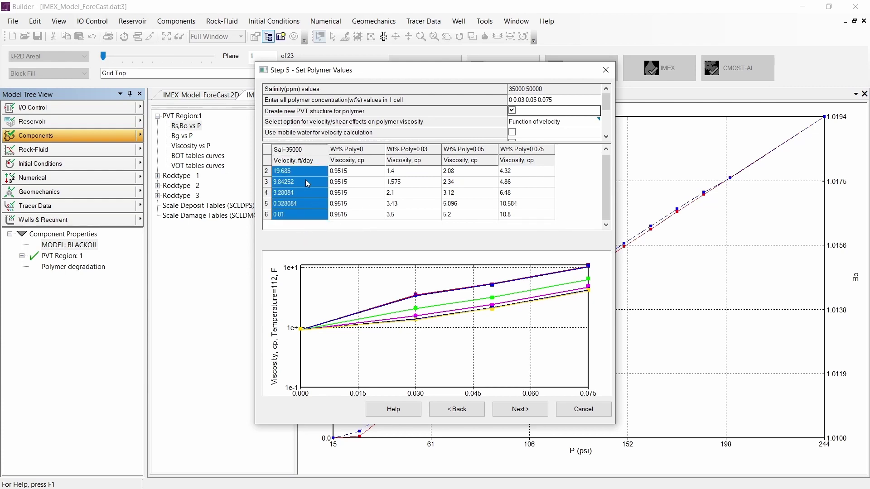
pyautogui.moveTo(345, 172); pyautogui.dragTo(532, 217)
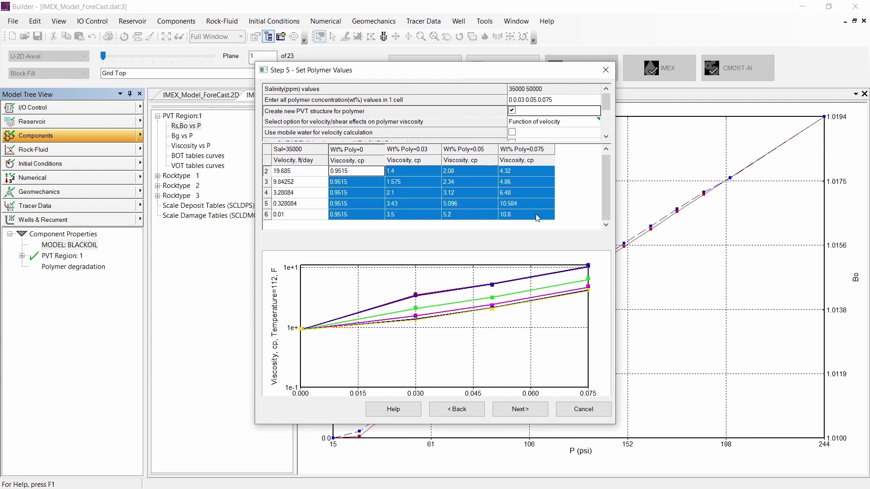
pyautogui.click(365, 150)
pyautogui.click(415, 150)
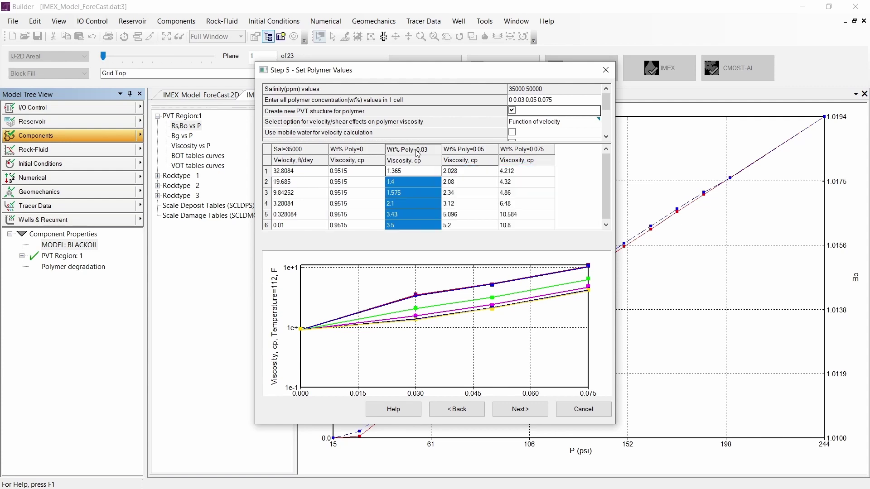
pyautogui.click(467, 150)
pyautogui.click(522, 151)
pyautogui.click(297, 152)
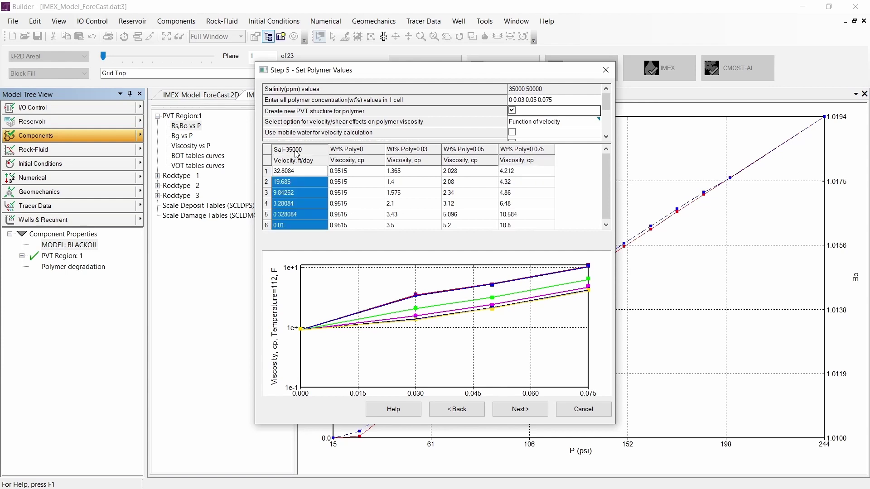
# Step: Set the salinity used for the plot and the grid values to 50000
pyautogui.moveTo(606, 103); pyautogui.dragTo(615, 129)
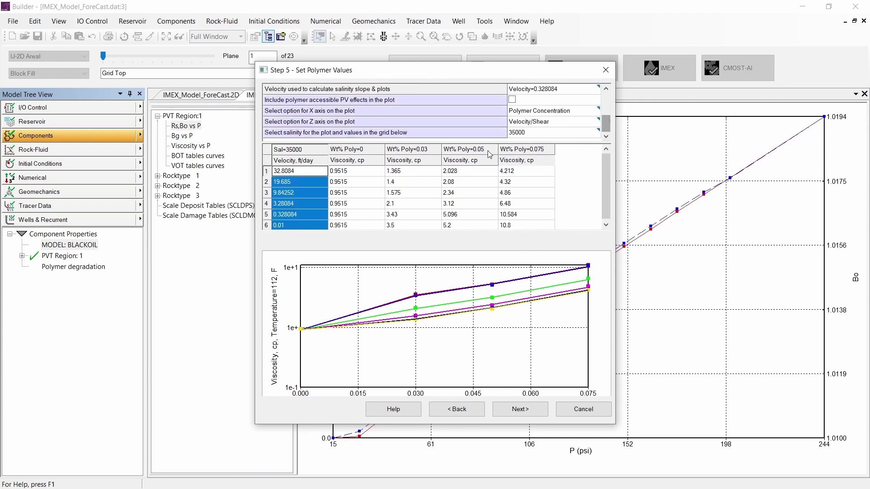
pyautogui.click(569, 133)
pyautogui.click(569, 133)
pyautogui.click(524, 150)
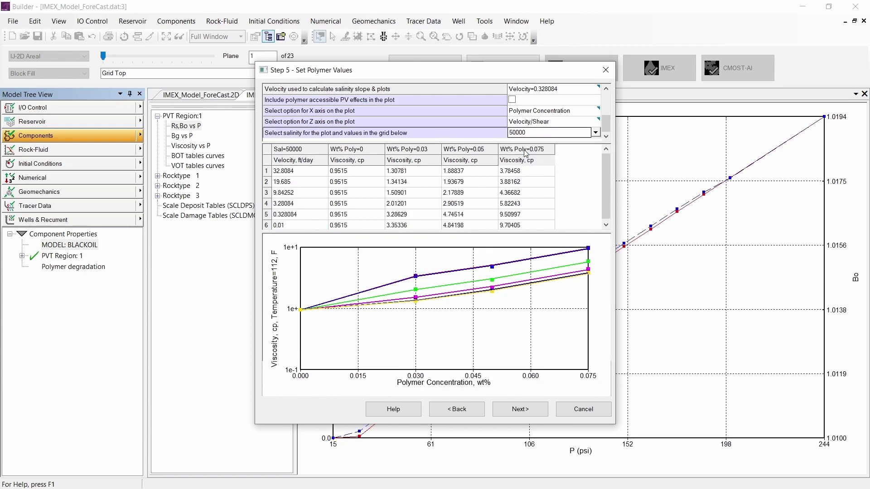
# Step: Enable the use of mobile water for the velocity calculation in the polymer values
pyautogui.moveTo(606, 129); pyautogui.dragTo(609, 106)
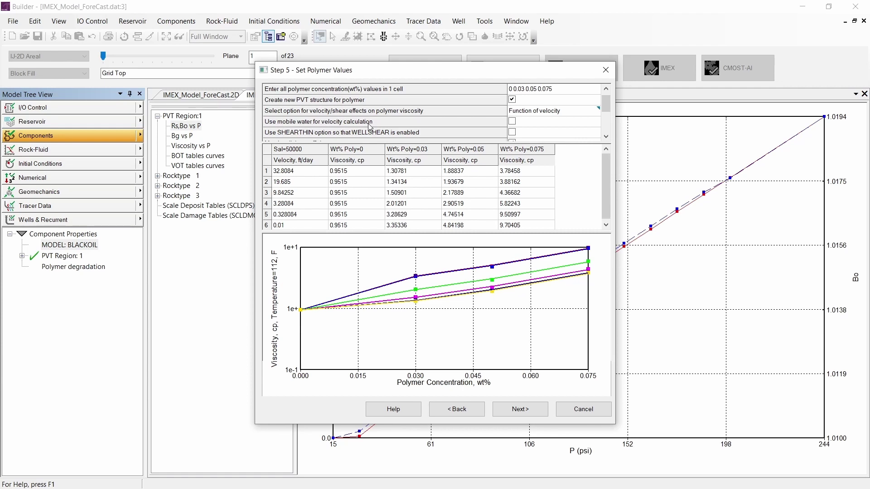
pyautogui.click(512, 122)
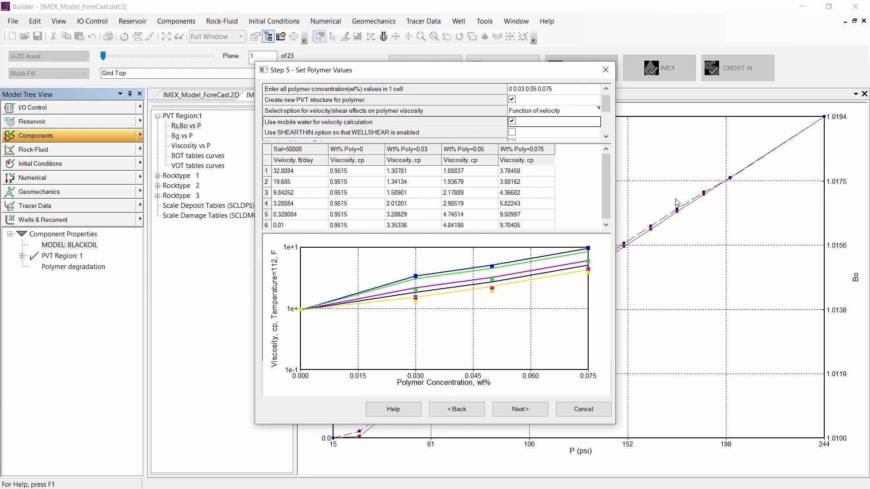
# Step: Plot the polymer viscosities against Velocity/Shear on the X axis
pyautogui.moveTo(609, 104); pyautogui.dragTo(614, 127)
pyautogui.click(586, 110)
pyautogui.click(586, 110)
pyautogui.click(533, 136)
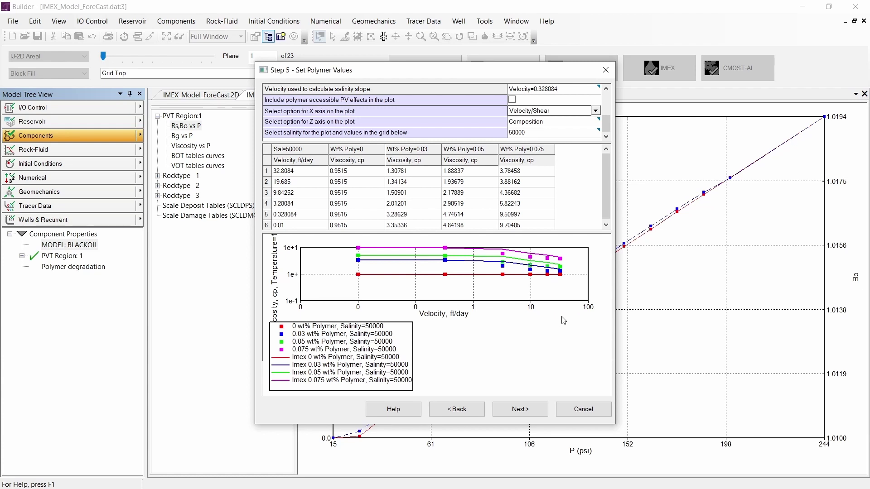
# Step: Plot the viscosities against Salinity on a linear X axis with a minimum of 0.1 and a maximum of 2
pyautogui.click(596, 111)
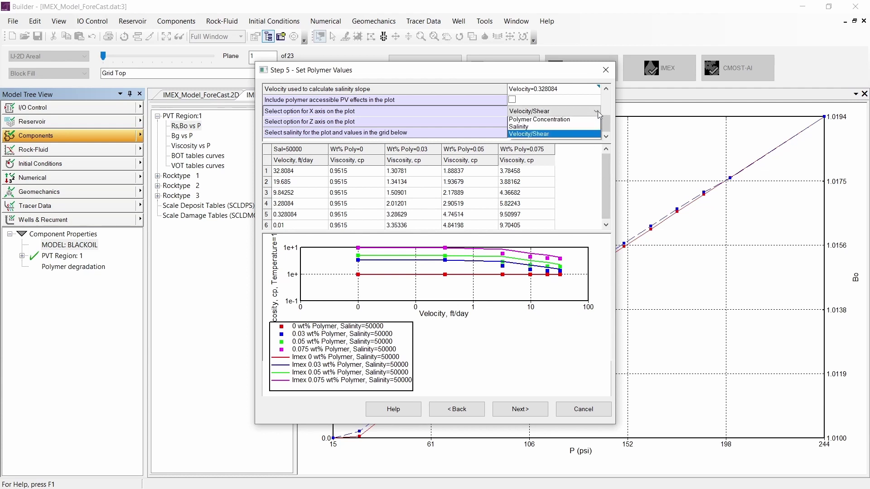
pyautogui.click(535, 129)
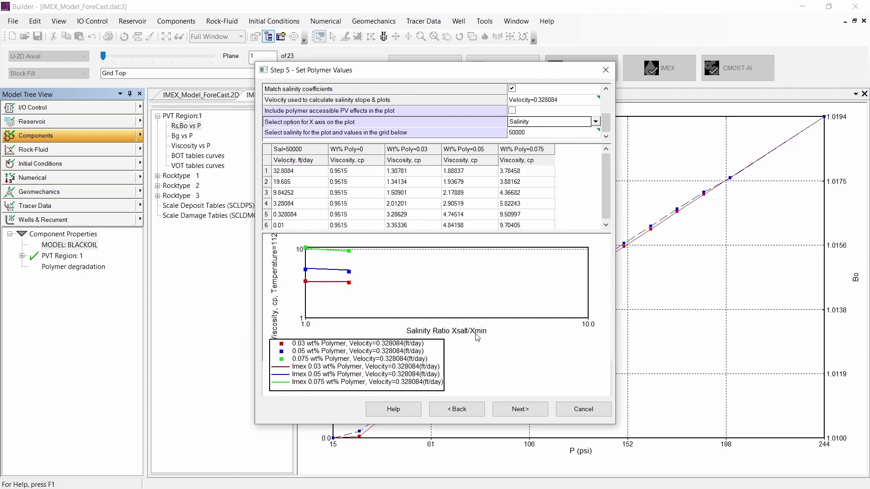
pyautogui.rightClick(399, 272)
pyautogui.click(437, 299)
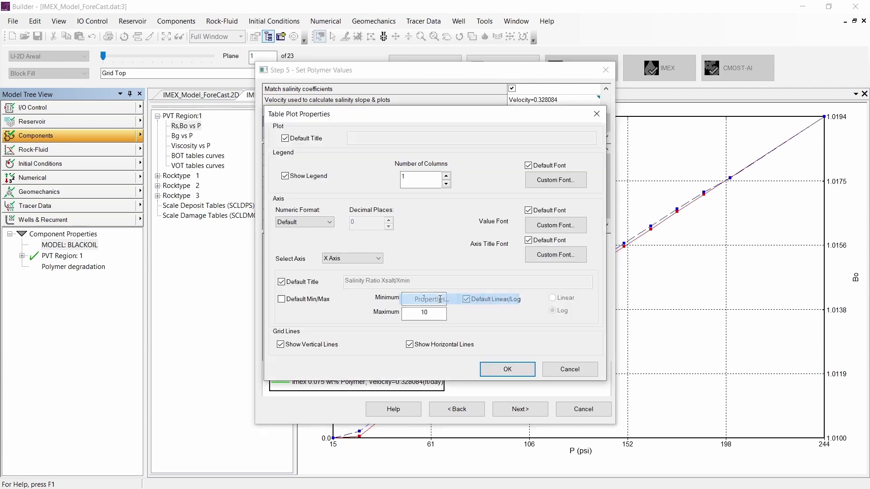
pyautogui.doubleClick(437, 299)
pyautogui.write('0.1')
pyautogui.press('Tab')
pyautogui.write('2')
pyautogui.click(466, 300)
pyautogui.click(552, 298)
# Step: Set the plot's Y1 axis maximum to 100, apply the plot properties and continue to the adsorption values
pyautogui.click(354, 259)
pyautogui.click(344, 273)
pyautogui.doubleClick(433, 312)
pyautogui.write('100')
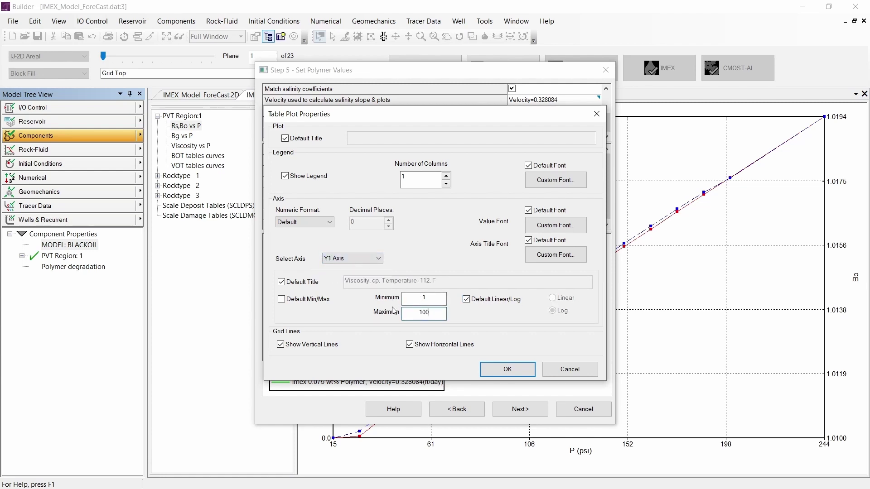
pyautogui.click(507, 368)
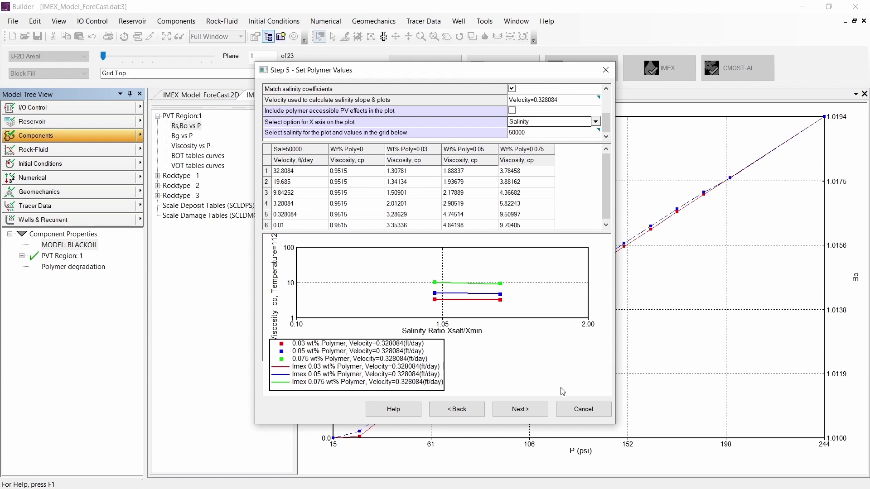
pyautogui.click(520, 411)
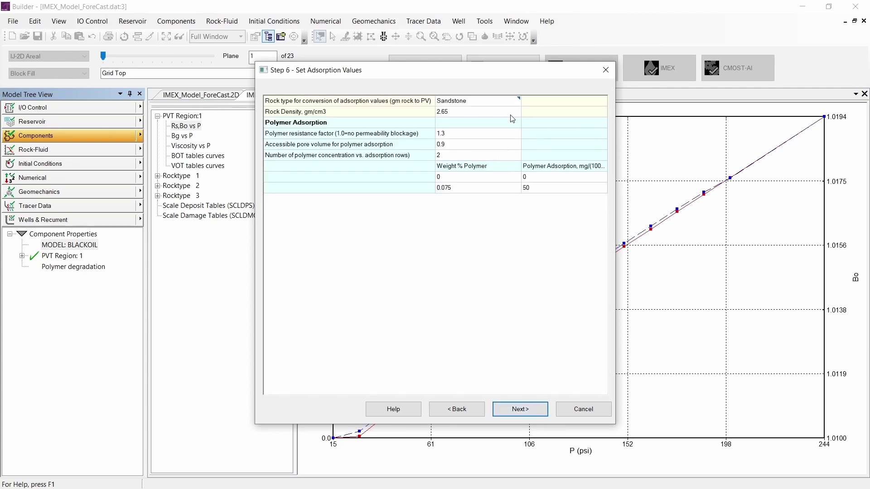
# Step: Try Limestone as the rock type for converting the adsorption values and return it to Sandstone
pyautogui.click(517, 102)
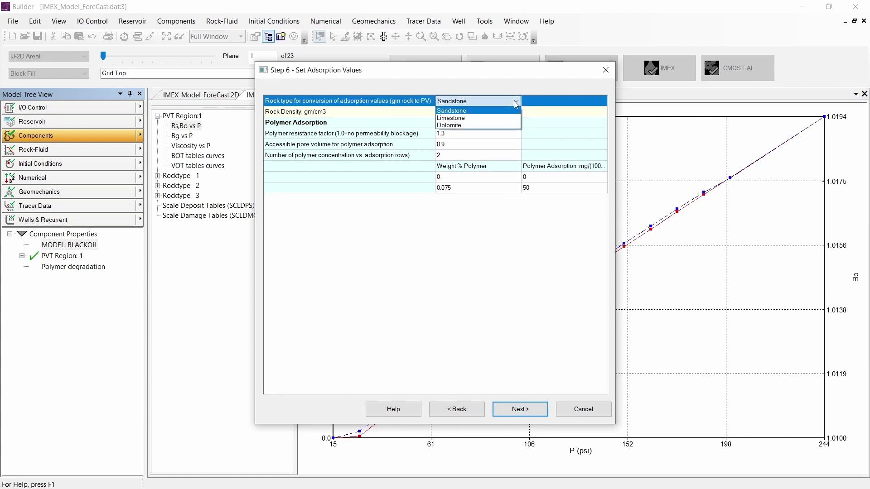
pyautogui.click(480, 118)
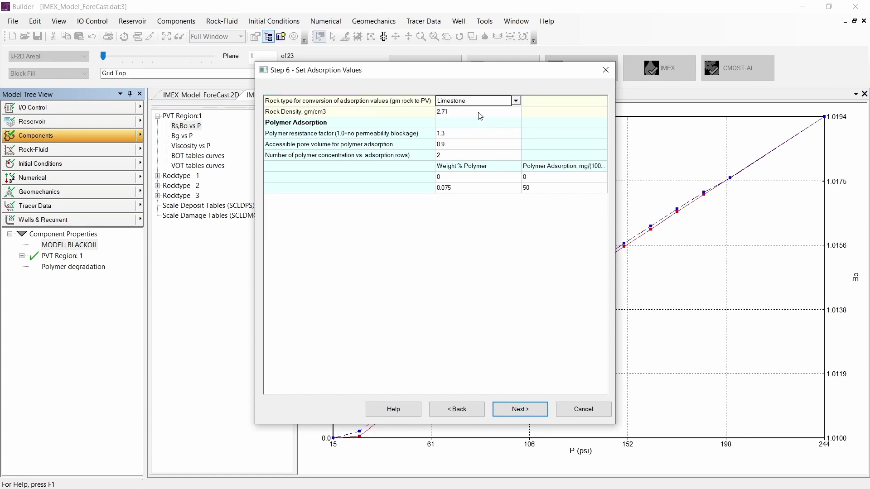
pyautogui.click(480, 104)
pyautogui.click(453, 110)
pyautogui.click(451, 114)
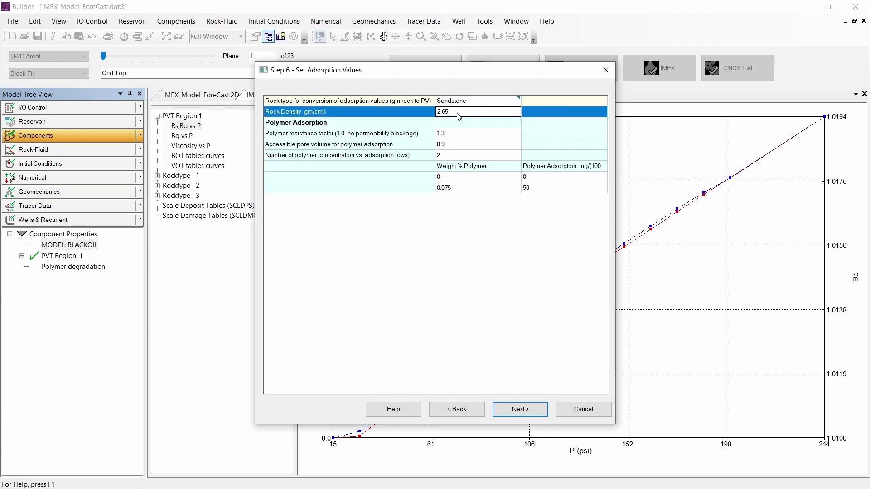
# Step: Accept the rock density, polymer resistance factor, accessible pore volume and number of adsorption rows, and continue to the injection composition
pyautogui.doubleClick(458, 116)
pyautogui.click(466, 134)
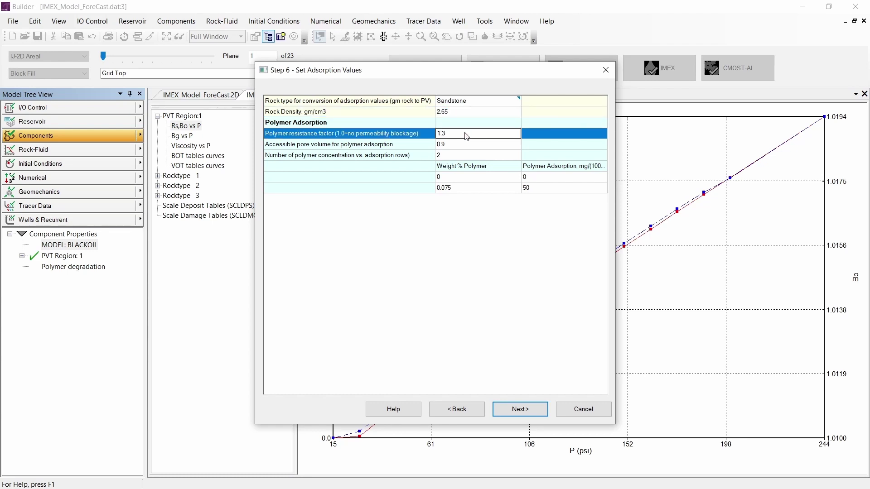
pyautogui.click(458, 147)
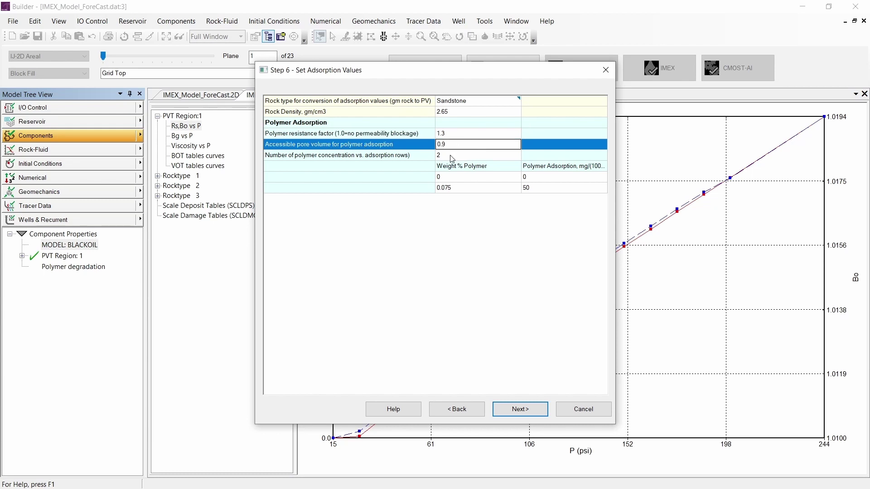
pyautogui.click(452, 157)
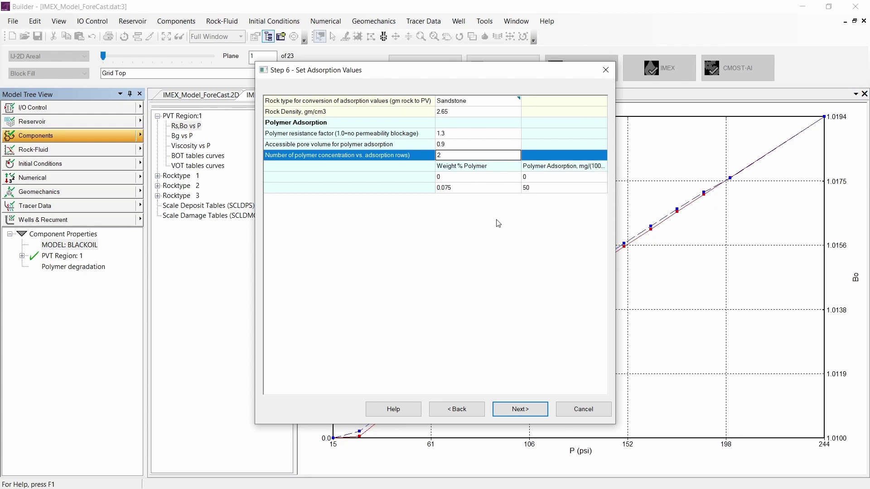
pyautogui.click(522, 409)
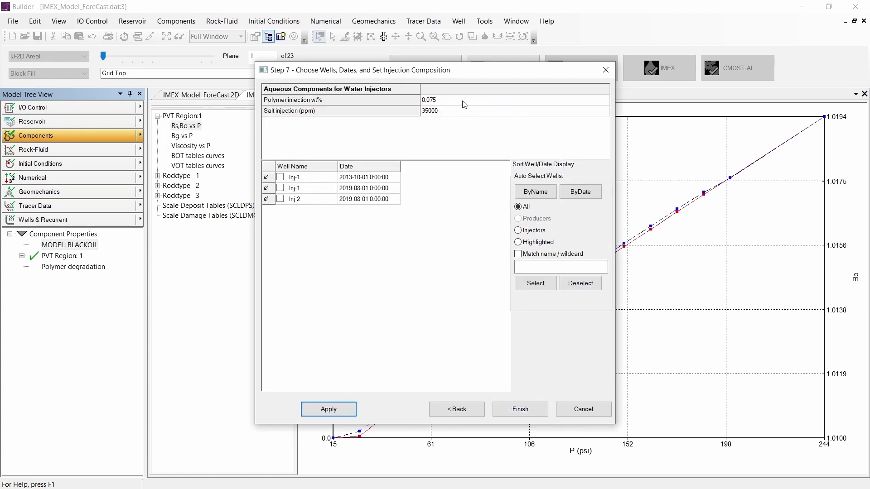
# Step: Assign the 0.075 wt% polymer and 35000 ppm salt injection to Inj-1 and Inj-2 at 2019-08-01 and finish the wizard
pyautogui.click(462, 103)
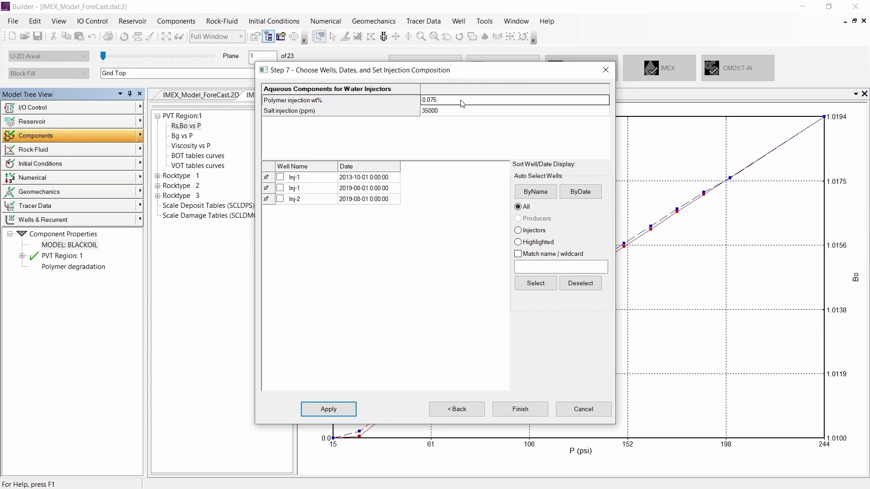
pyautogui.click(447, 111)
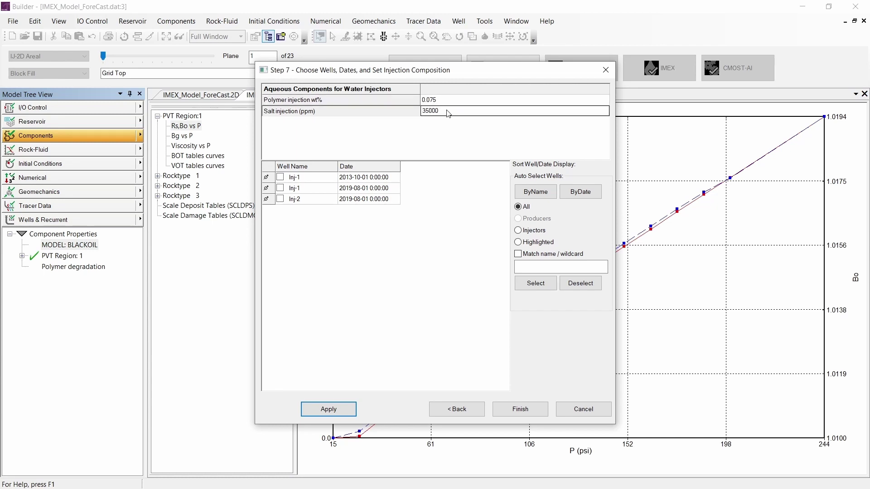
pyautogui.click(281, 189)
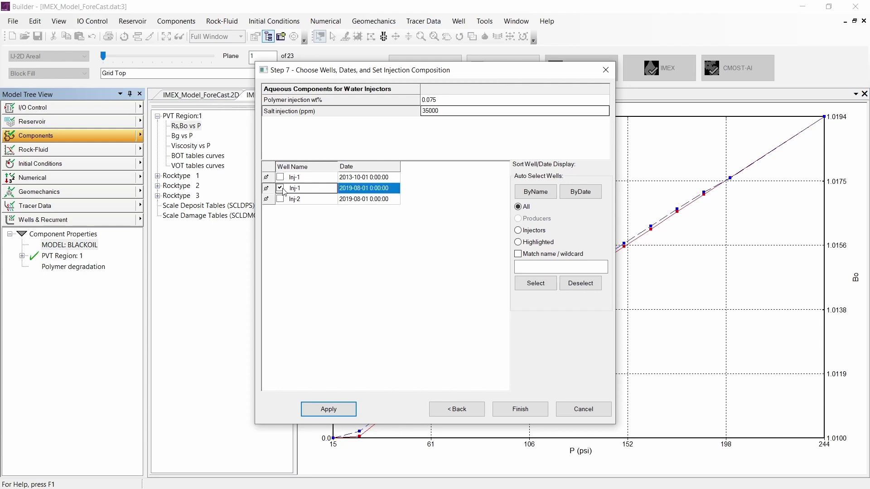
pyautogui.click(281, 199)
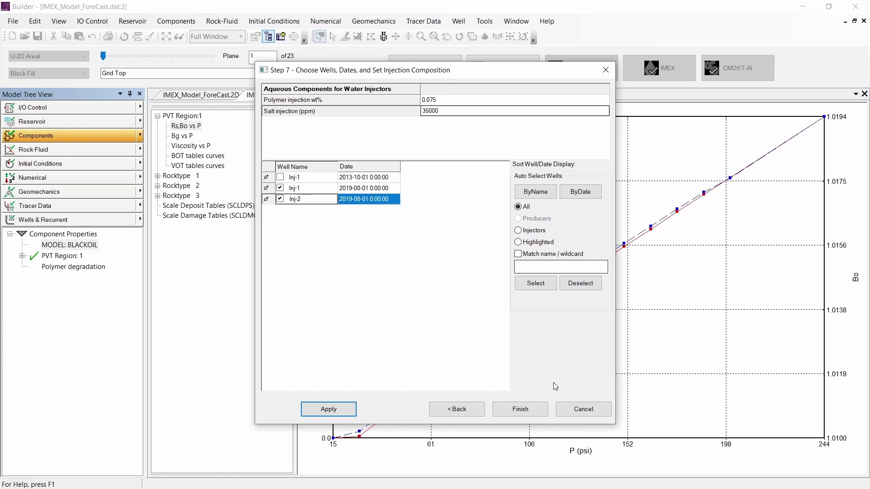
pyautogui.click(515, 412)
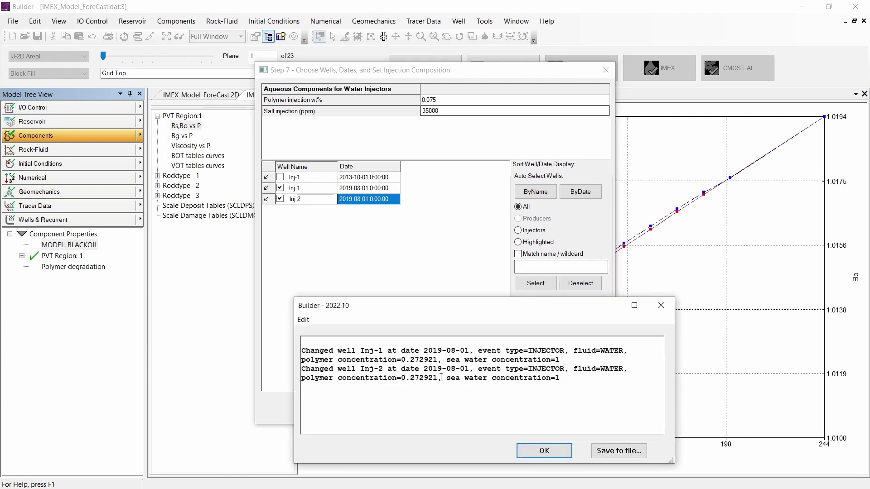
pyautogui.moveTo(398, 359); pyautogui.dragTo(439, 359)
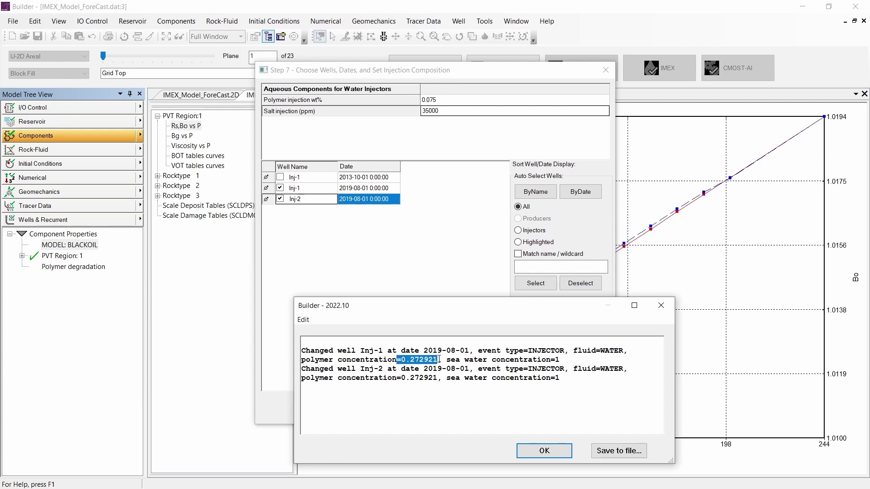
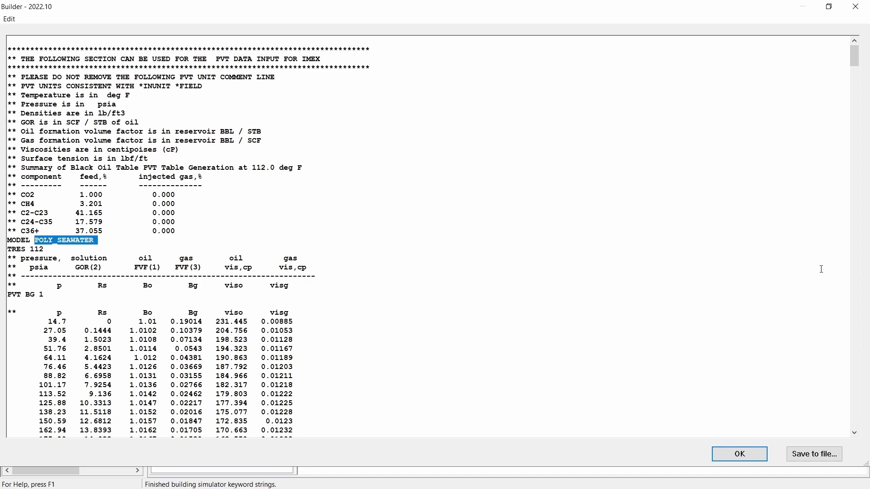
# Step: Examine the PVTSEAWAT, RESWATCON, SEAWATCON, PADSORP, PPERM and DENSEAWAT entries in the generated keyword listing
pyautogui.moveTo(855, 58); pyautogui.dragTo(844, 368)
pyautogui.moveTo(252, 318); pyautogui.dragTo(7, 245)
pyautogui.click(105, 272)
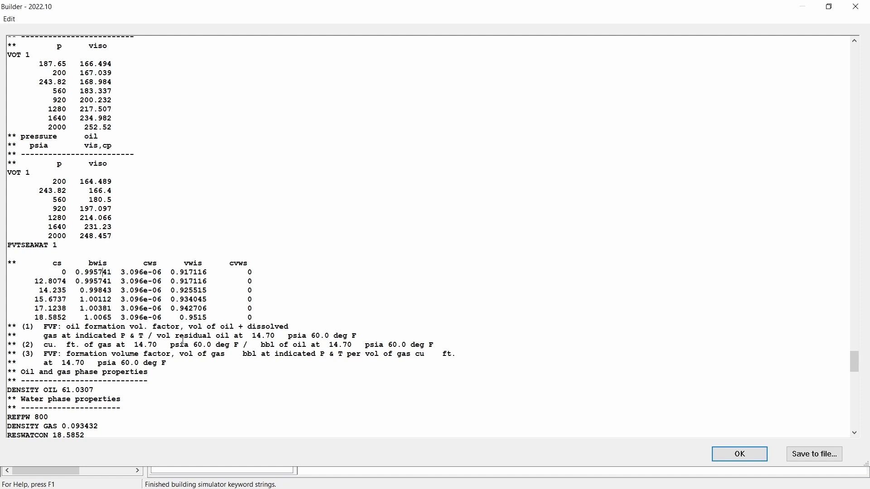
pyautogui.moveTo(855, 361); pyautogui.dragTo(855, 371)
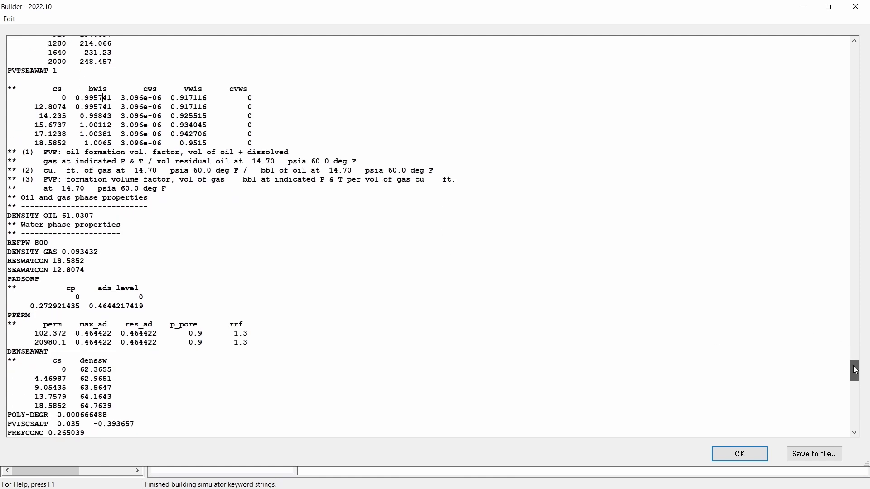
pyautogui.moveTo(91, 268); pyautogui.dragTo(8, 261)
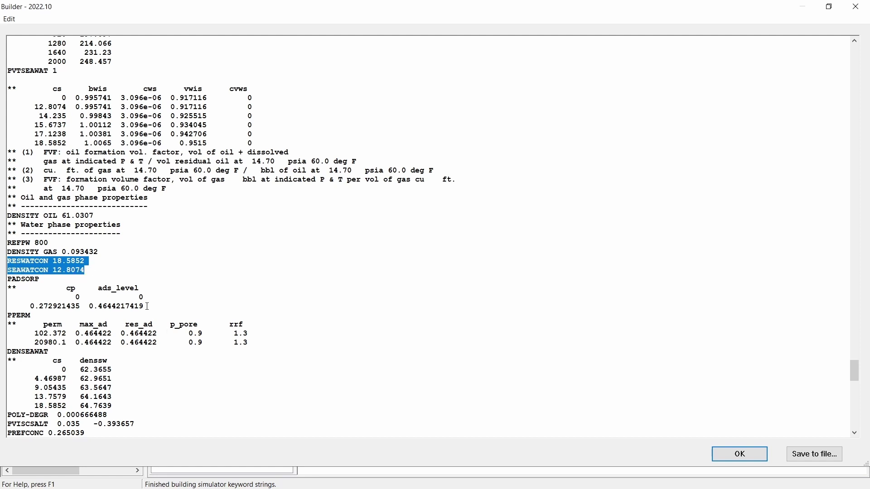
pyautogui.moveTo(249, 343); pyautogui.dragTo(8, 279)
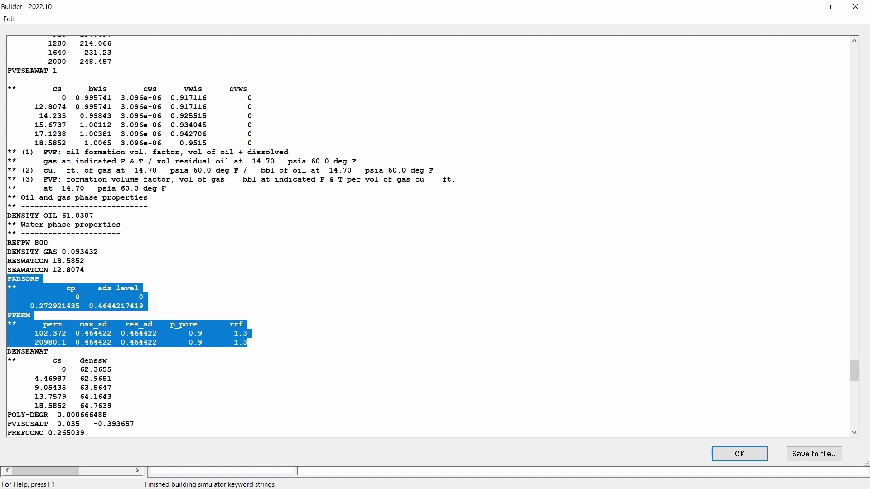
pyautogui.moveTo(115, 408); pyautogui.dragTo(3, 353)
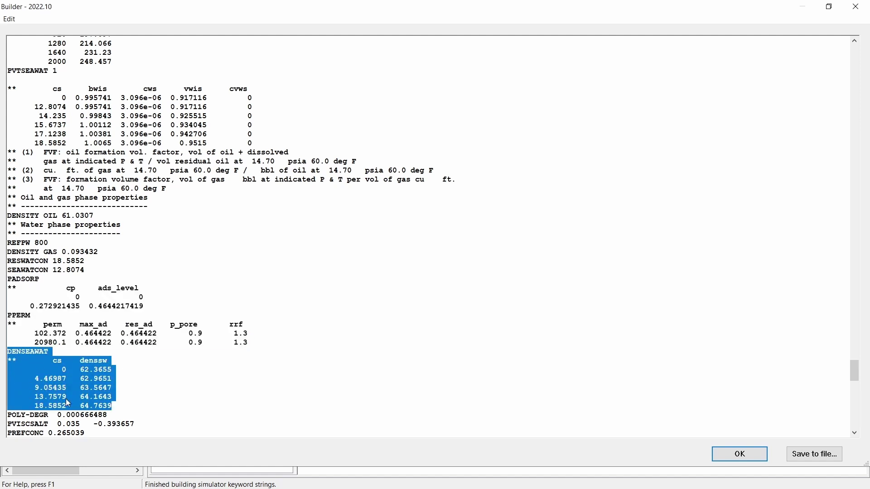
# Step: Examine the POLY-DEGR, PVISCSALT, PREFCONC and PVISC keywords and the velocity entries of the PMIX VELTABLE
pyautogui.scroll(-11, 855, 371)
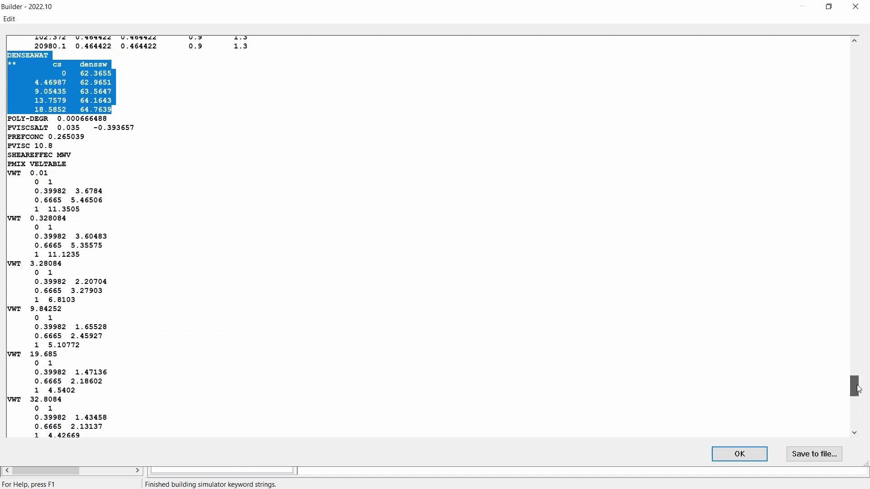
pyautogui.moveTo(112, 118); pyautogui.dragTo(53, 119)
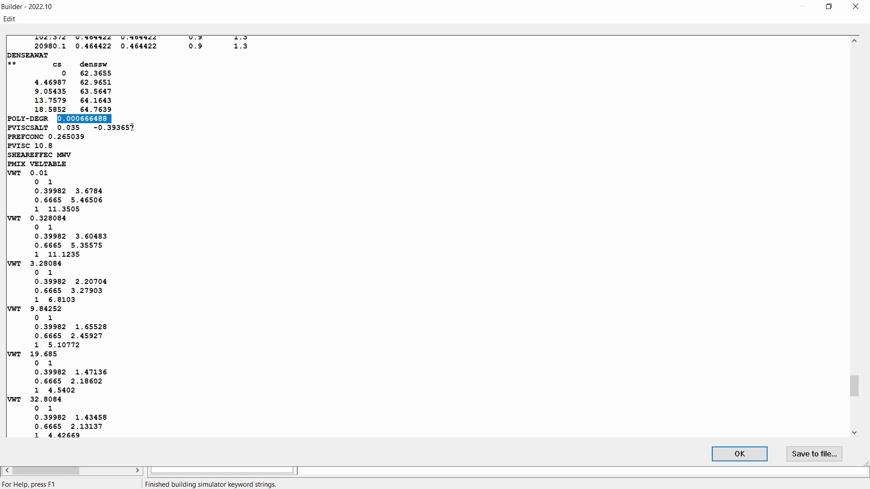
pyautogui.moveTo(132, 127); pyautogui.dragTo(7, 129)
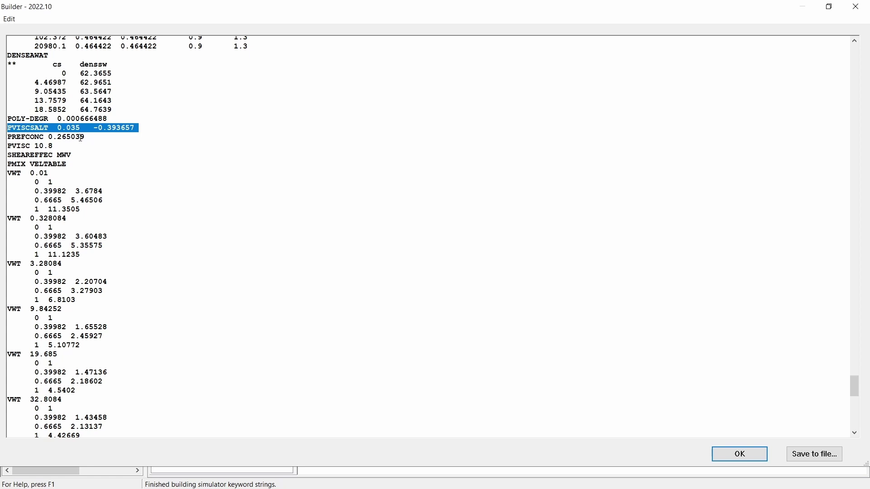
pyautogui.moveTo(53, 146); pyautogui.dragTo(2, 137)
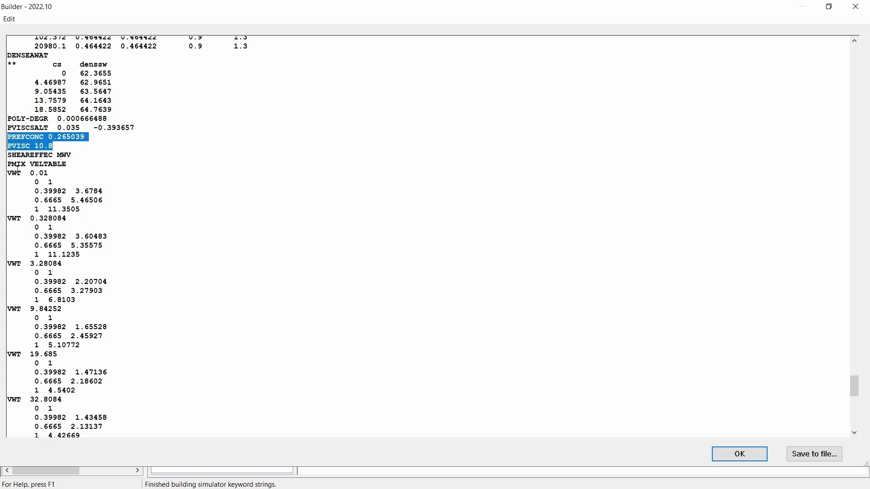
pyautogui.moveTo(10, 164); pyautogui.dragTo(105, 396)
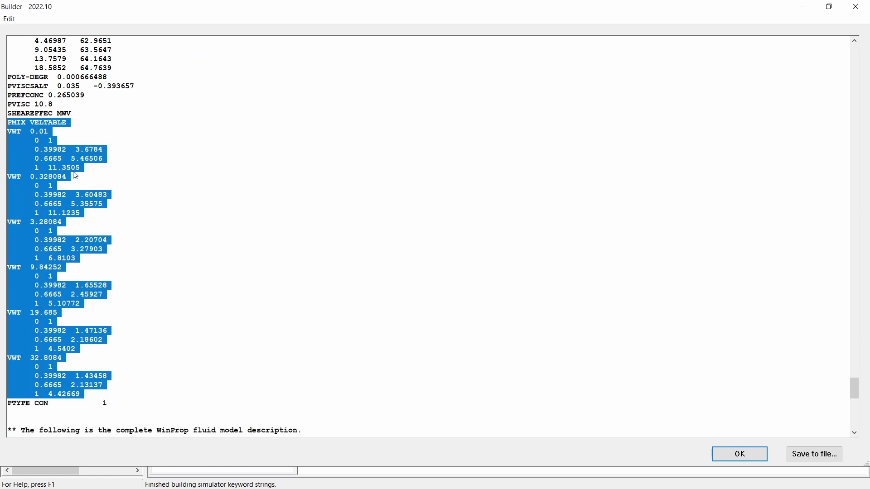
pyautogui.click(55, 131)
pyautogui.moveTo(32, 128); pyautogui.dragTo(52, 124)
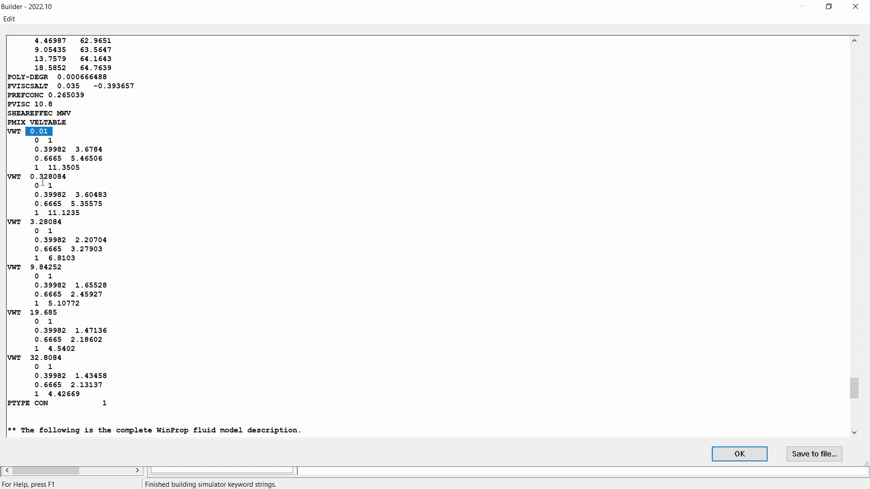
pyautogui.moveTo(30, 177); pyautogui.dragTo(71, 176)
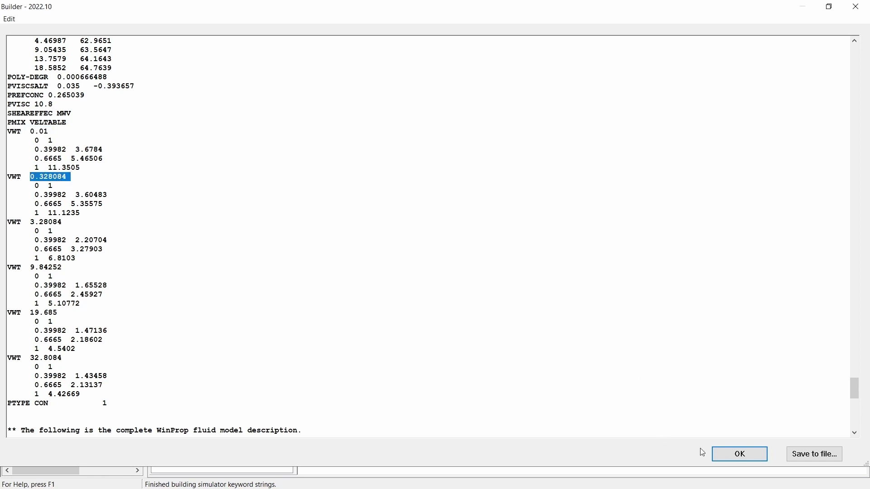
# Step: Close the keyword listing, open the component model settings and examine the density and salt concentration columns of the sea water density table
pyautogui.click(754, 456)
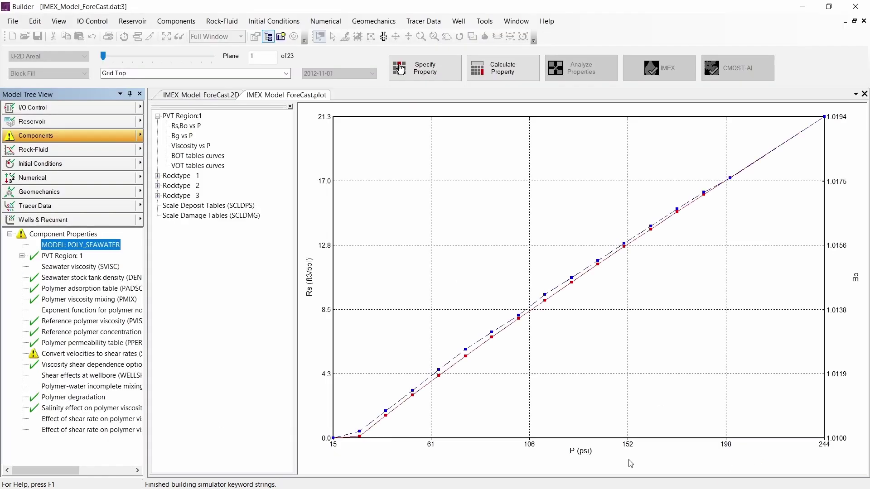
pyautogui.click(141, 135)
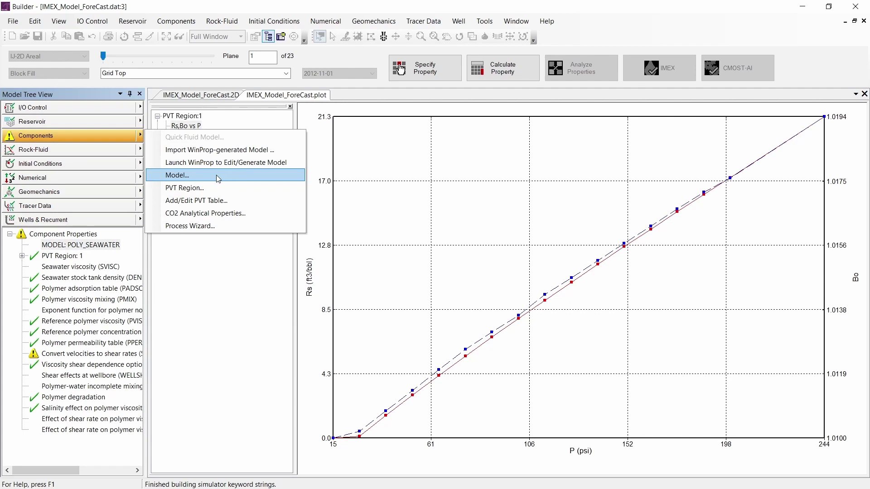
pyautogui.click(218, 178)
pyautogui.click(258, 278)
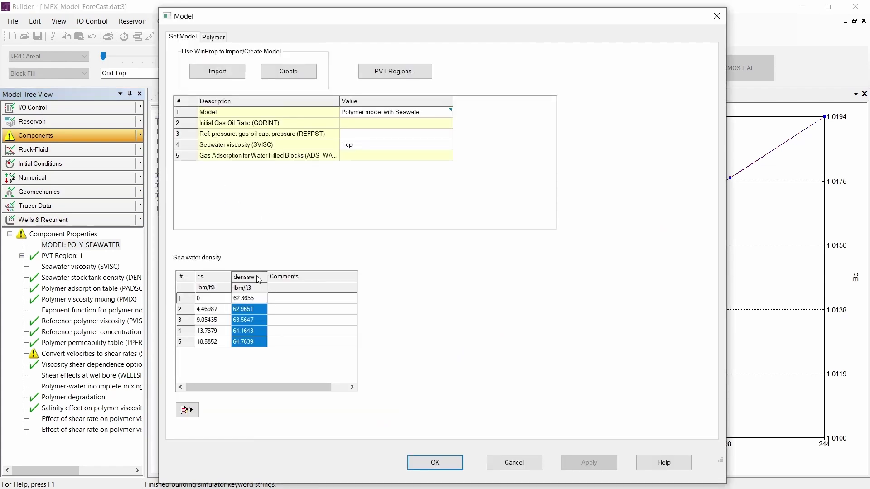
pyautogui.click(202, 279)
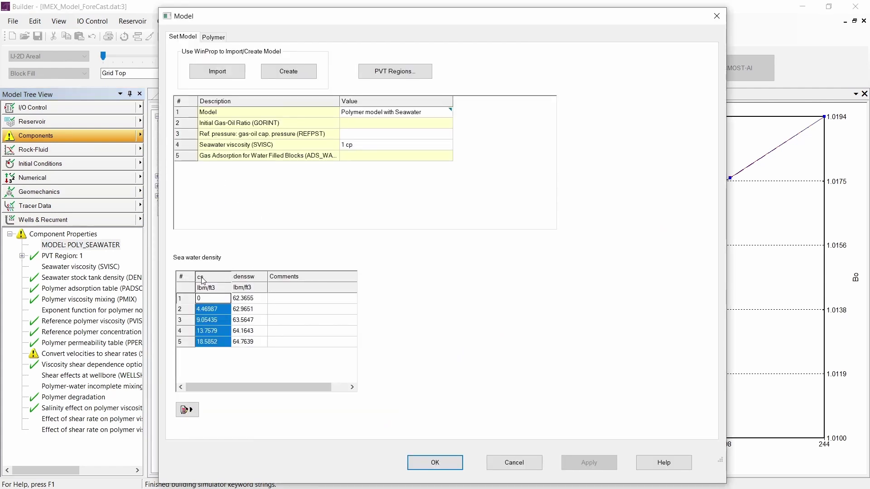
# Step: Examine the Sea Water PVT Table of PVT region 1 and leave the PVT regions without changes
pyautogui.click(420, 73)
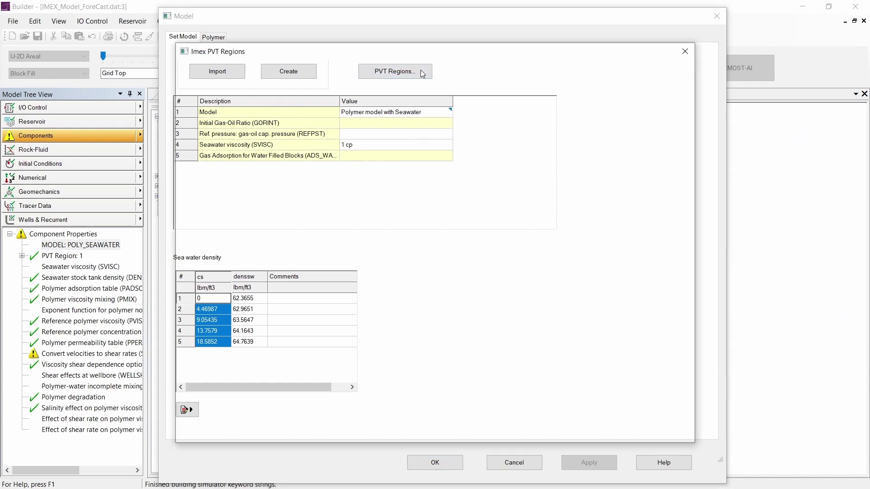
pyautogui.click(356, 103)
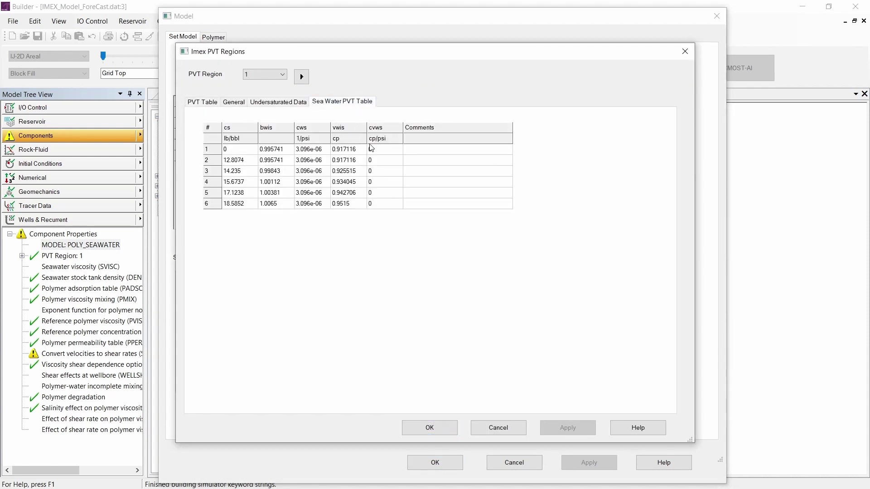
pyautogui.click(499, 427)
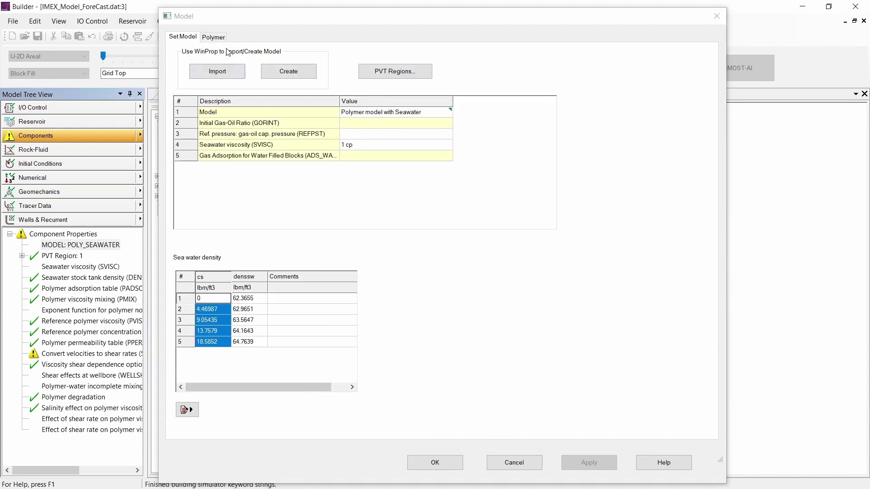
# Step: Examine the model's polymer properties and compare the viscosity ratios in velocity tables 1 and 2
pyautogui.click(216, 38)
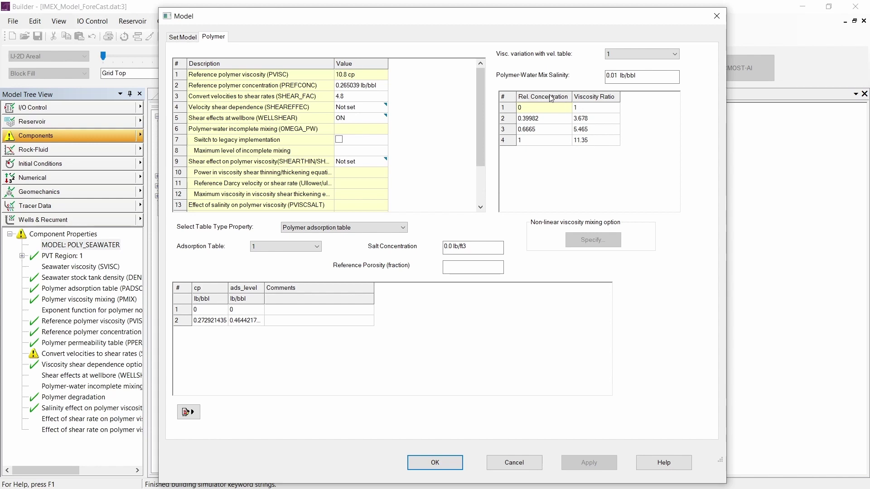
pyautogui.click(540, 144)
pyautogui.click(629, 56)
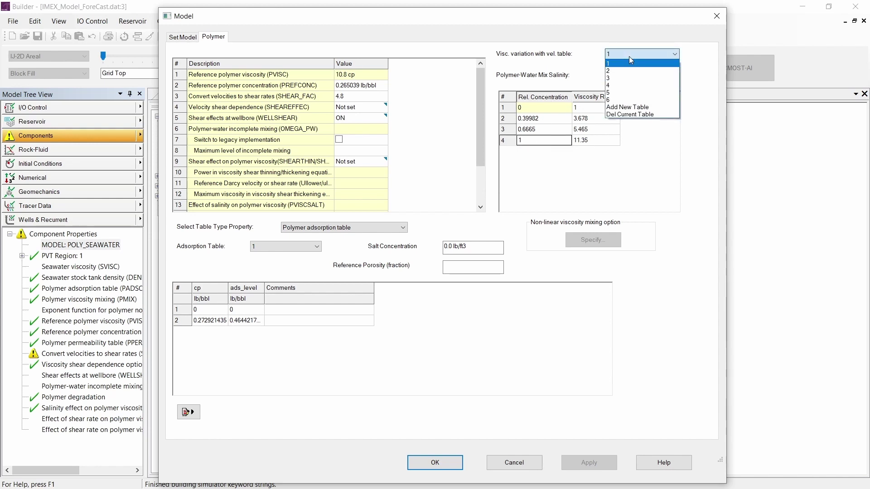
pyautogui.click(620, 77)
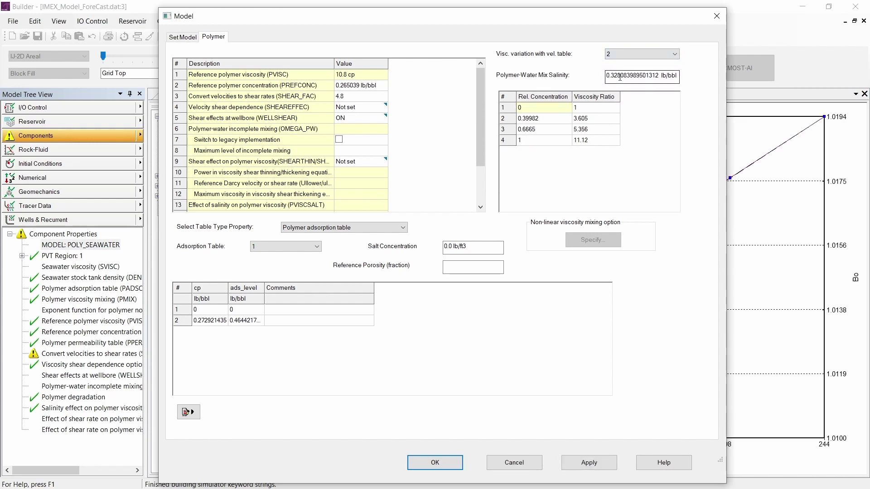
# Step: Check the velocity-to-shear-rate conversion factor (SHEAR_FAC) and accept the polymer model settings
pyautogui.click(367, 99)
pyautogui.moveTo(370, 99); pyautogui.dragTo(340, 98)
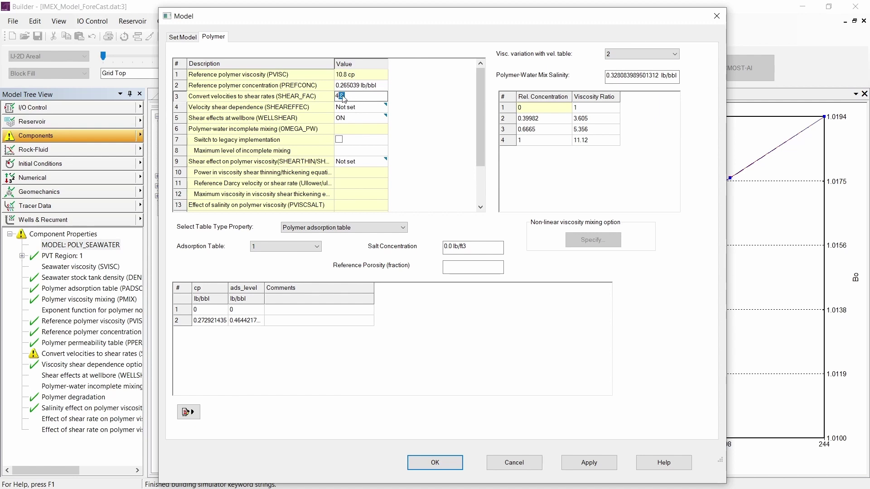
pyautogui.click(353, 100)
pyautogui.click(438, 461)
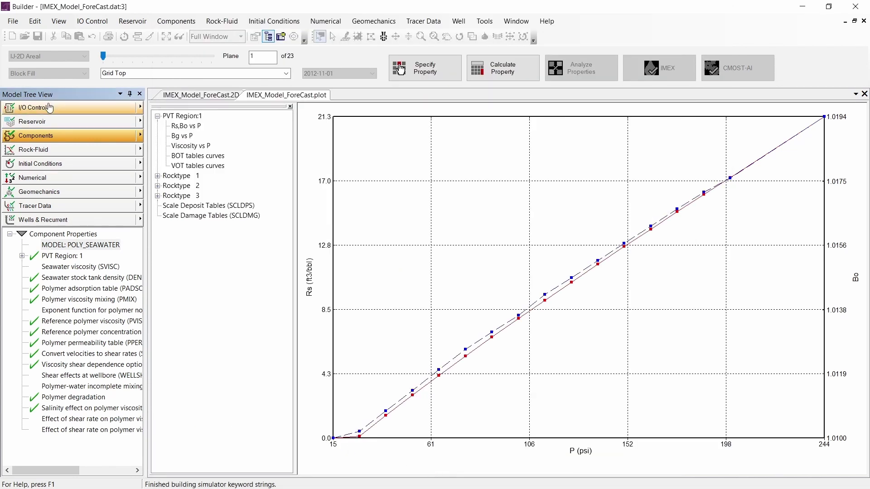
# Step: Save the dataset under the new name IMEX_Model_ForeCast_Polymer.dat in the same folder
pyautogui.click(13, 23)
pyautogui.click(27, 60)
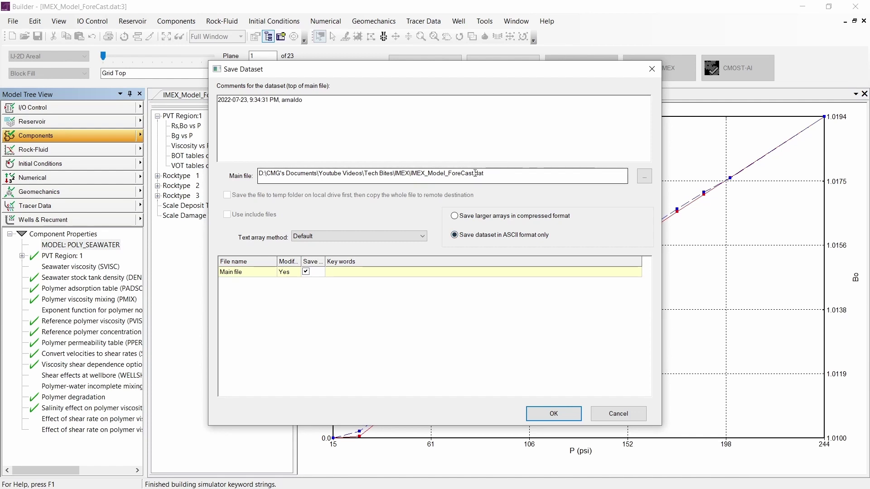
pyautogui.click(474, 173)
pyautogui.write('_P')
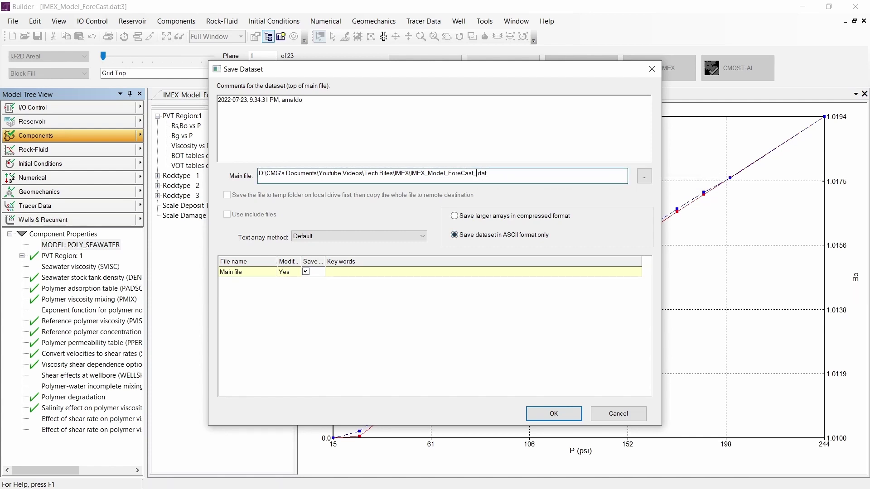
pyautogui.write('olymer')
pyautogui.press('Return')
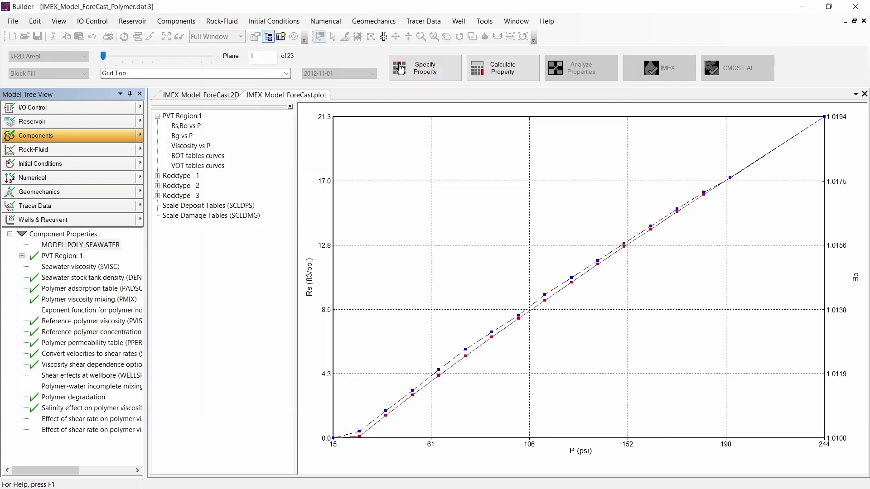